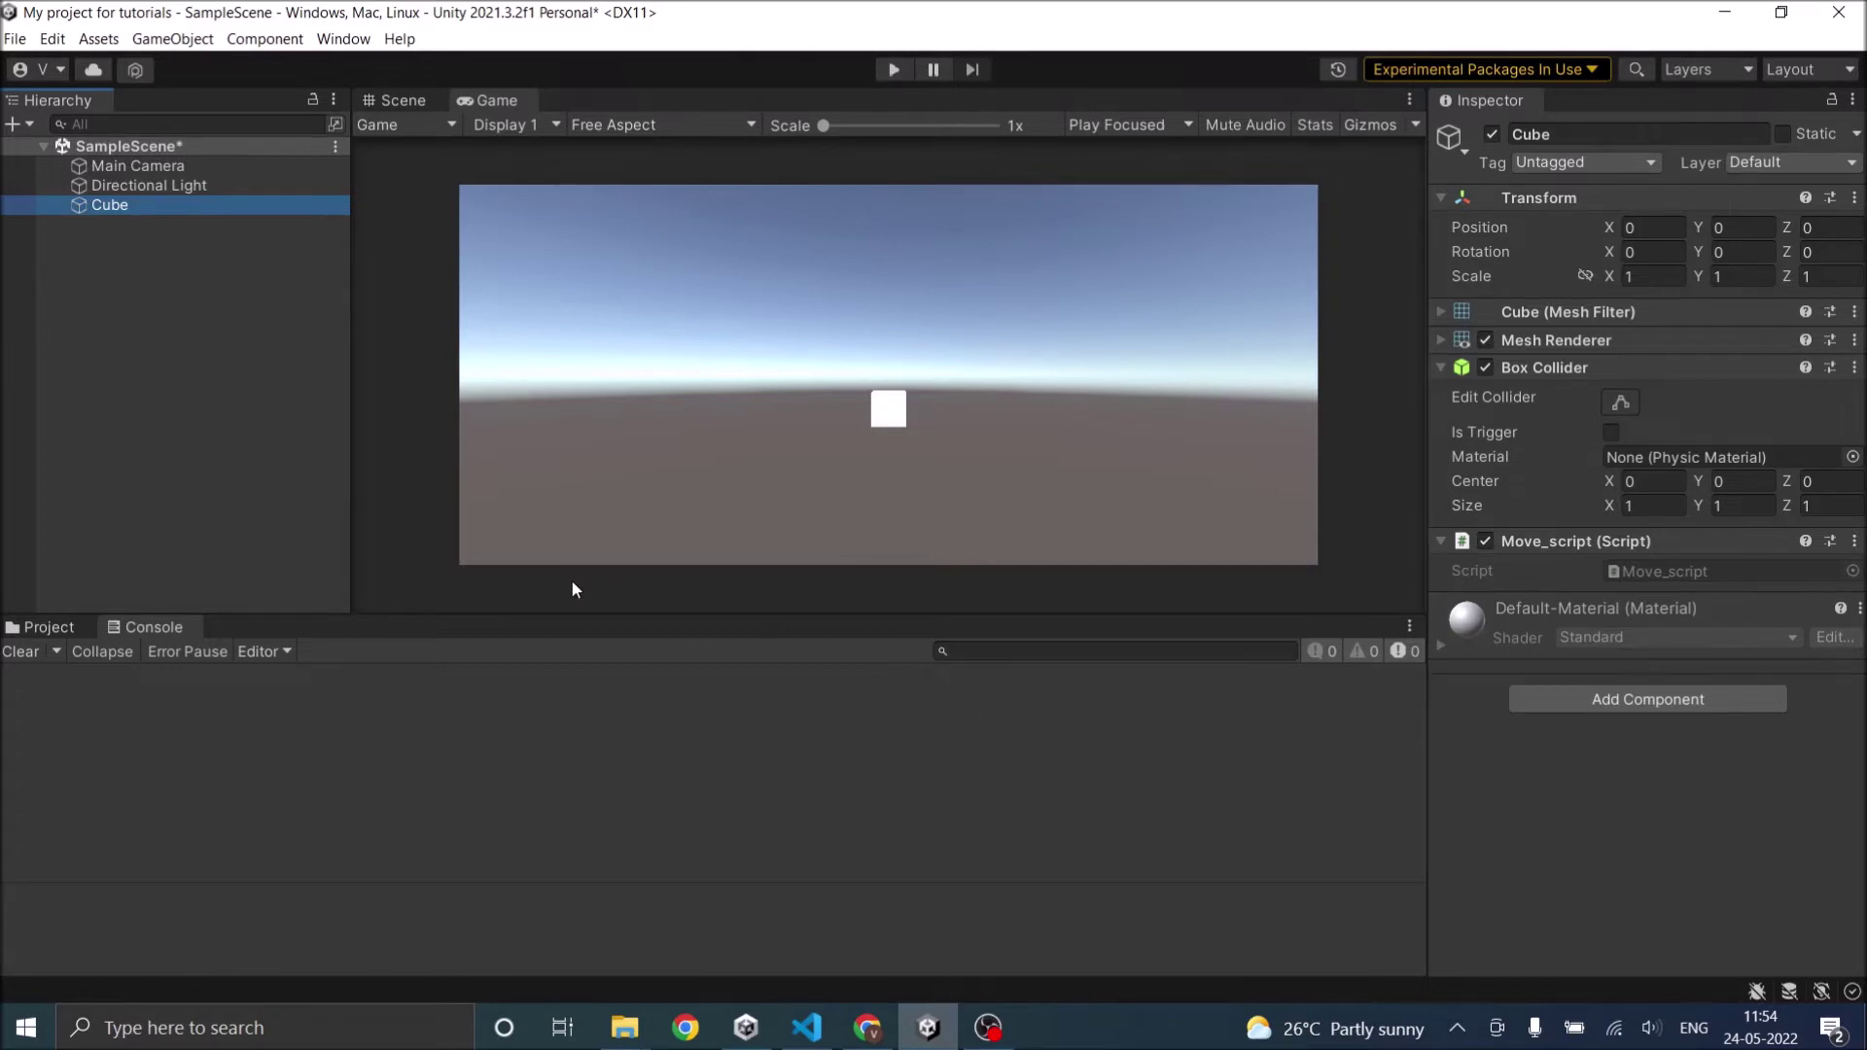
Reselect the Cube and search its components for 'collider' without adding anything.
left_click(90, 352)
left_click(114, 206)
left_click(1678, 708)
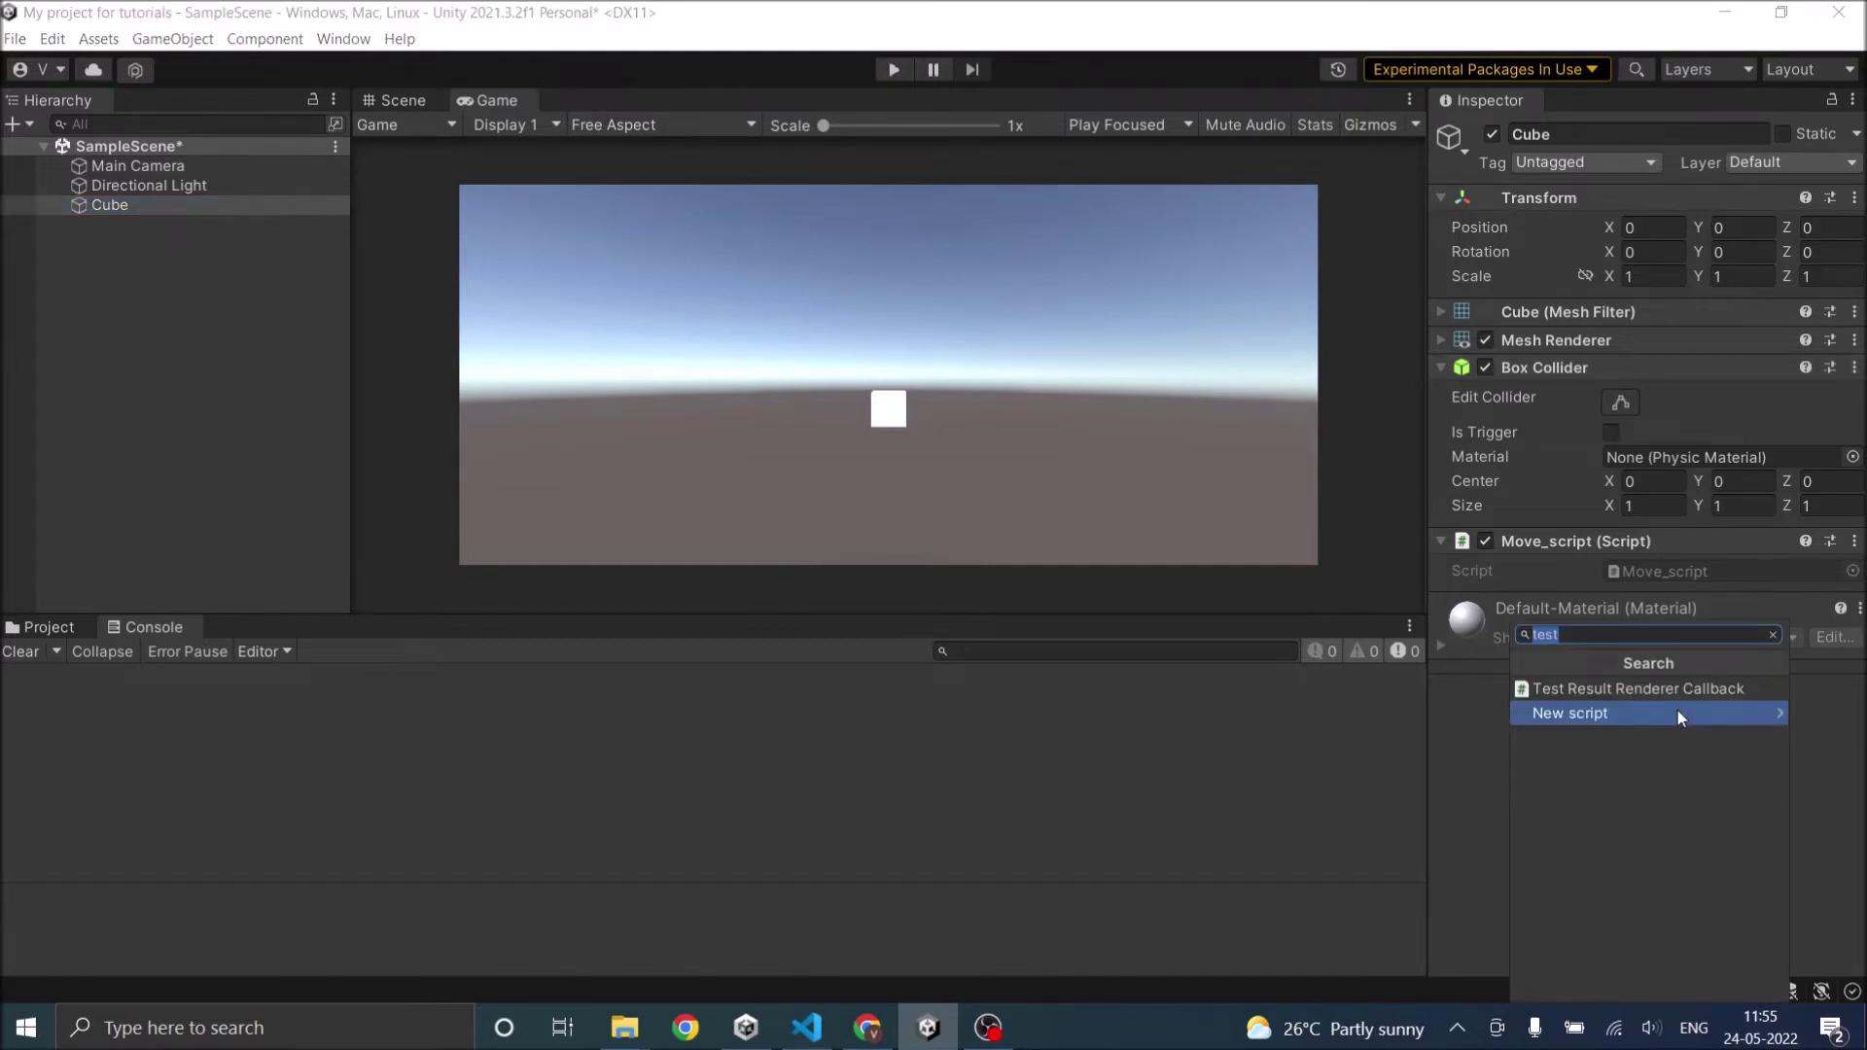
type("collider")
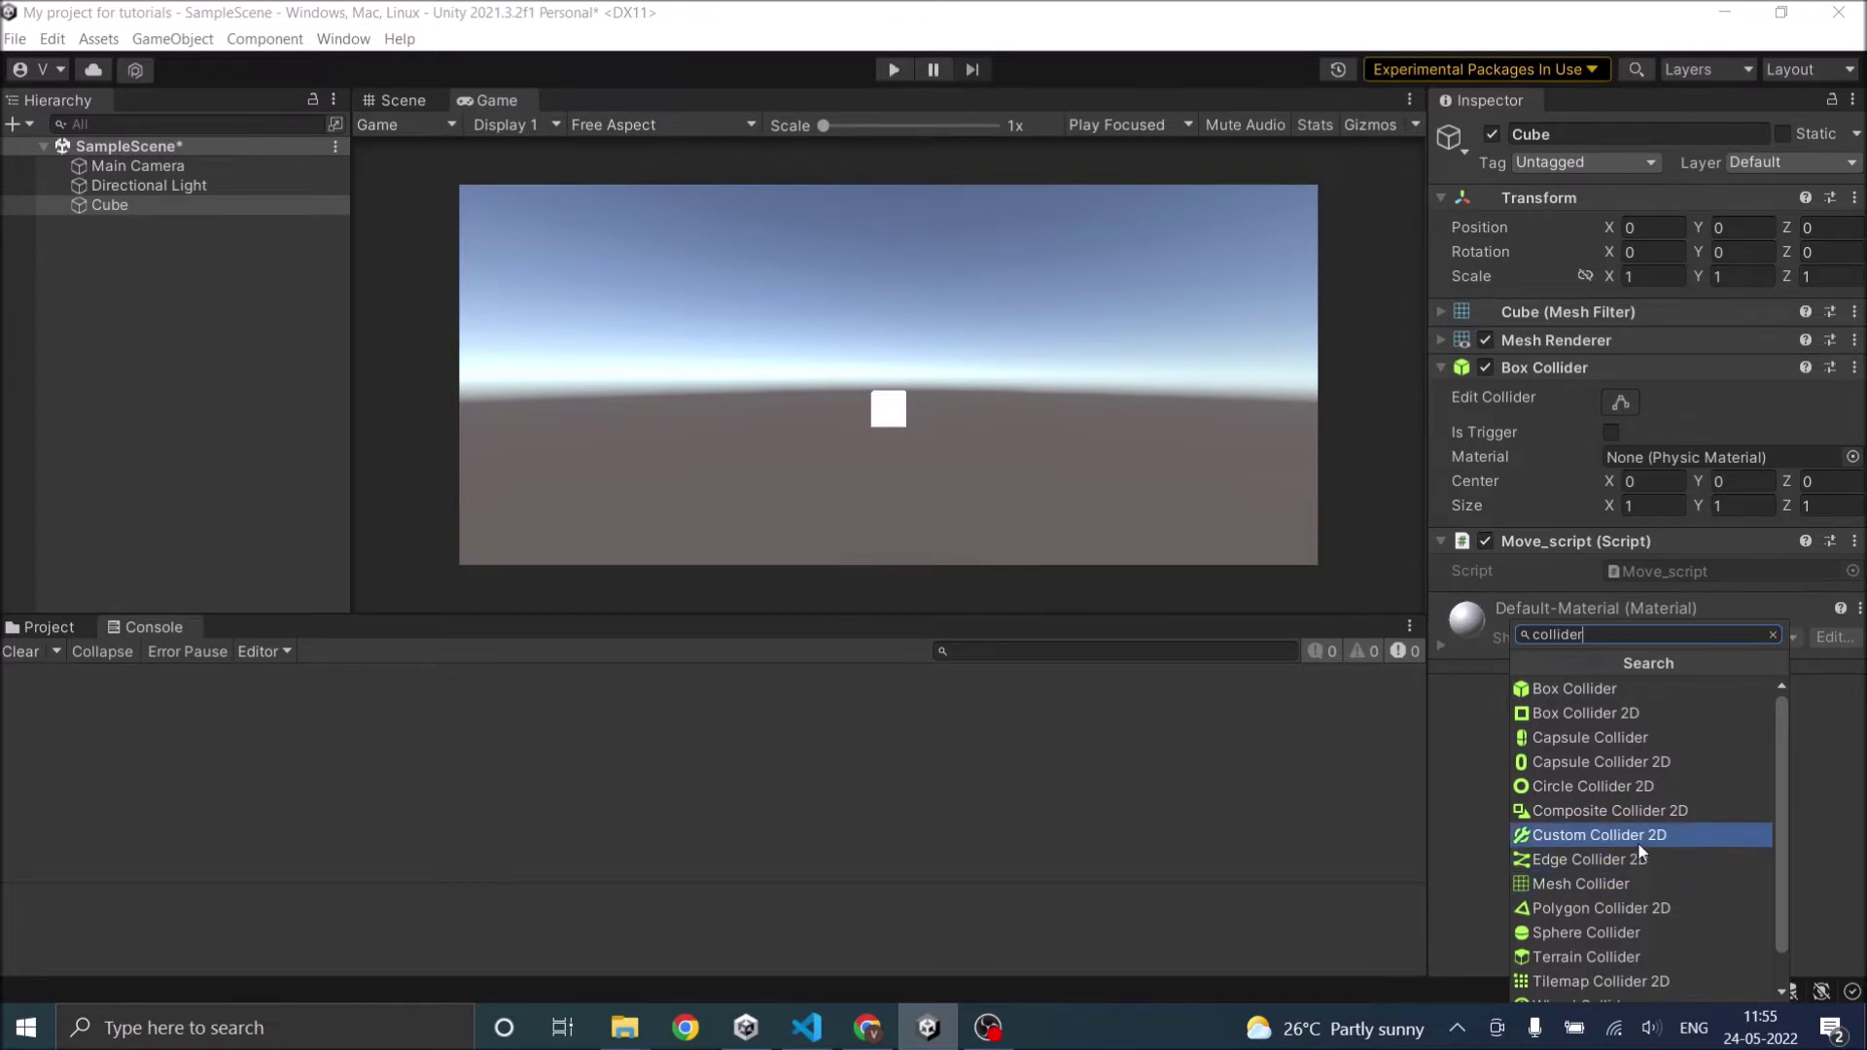
left_click(1445, 778)
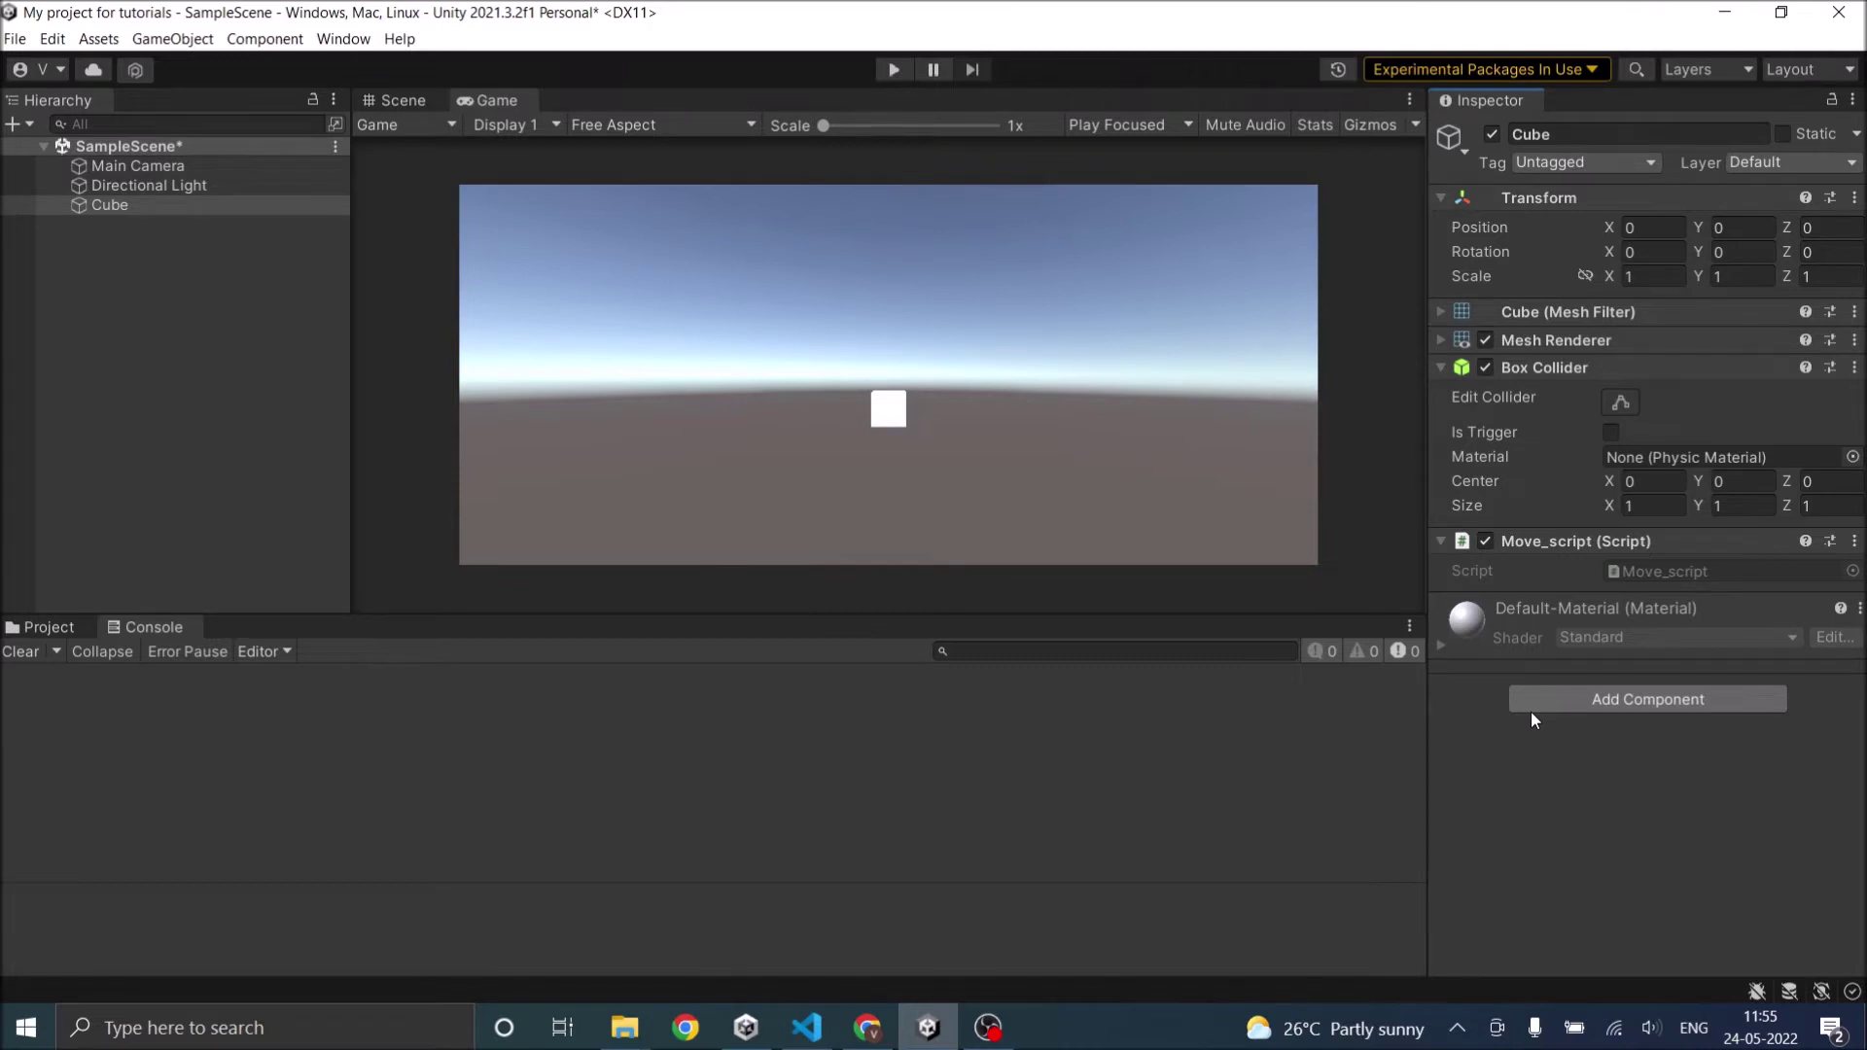
Create a new 3D Sphere and reset its Transform to the origin.
left_click(14, 123)
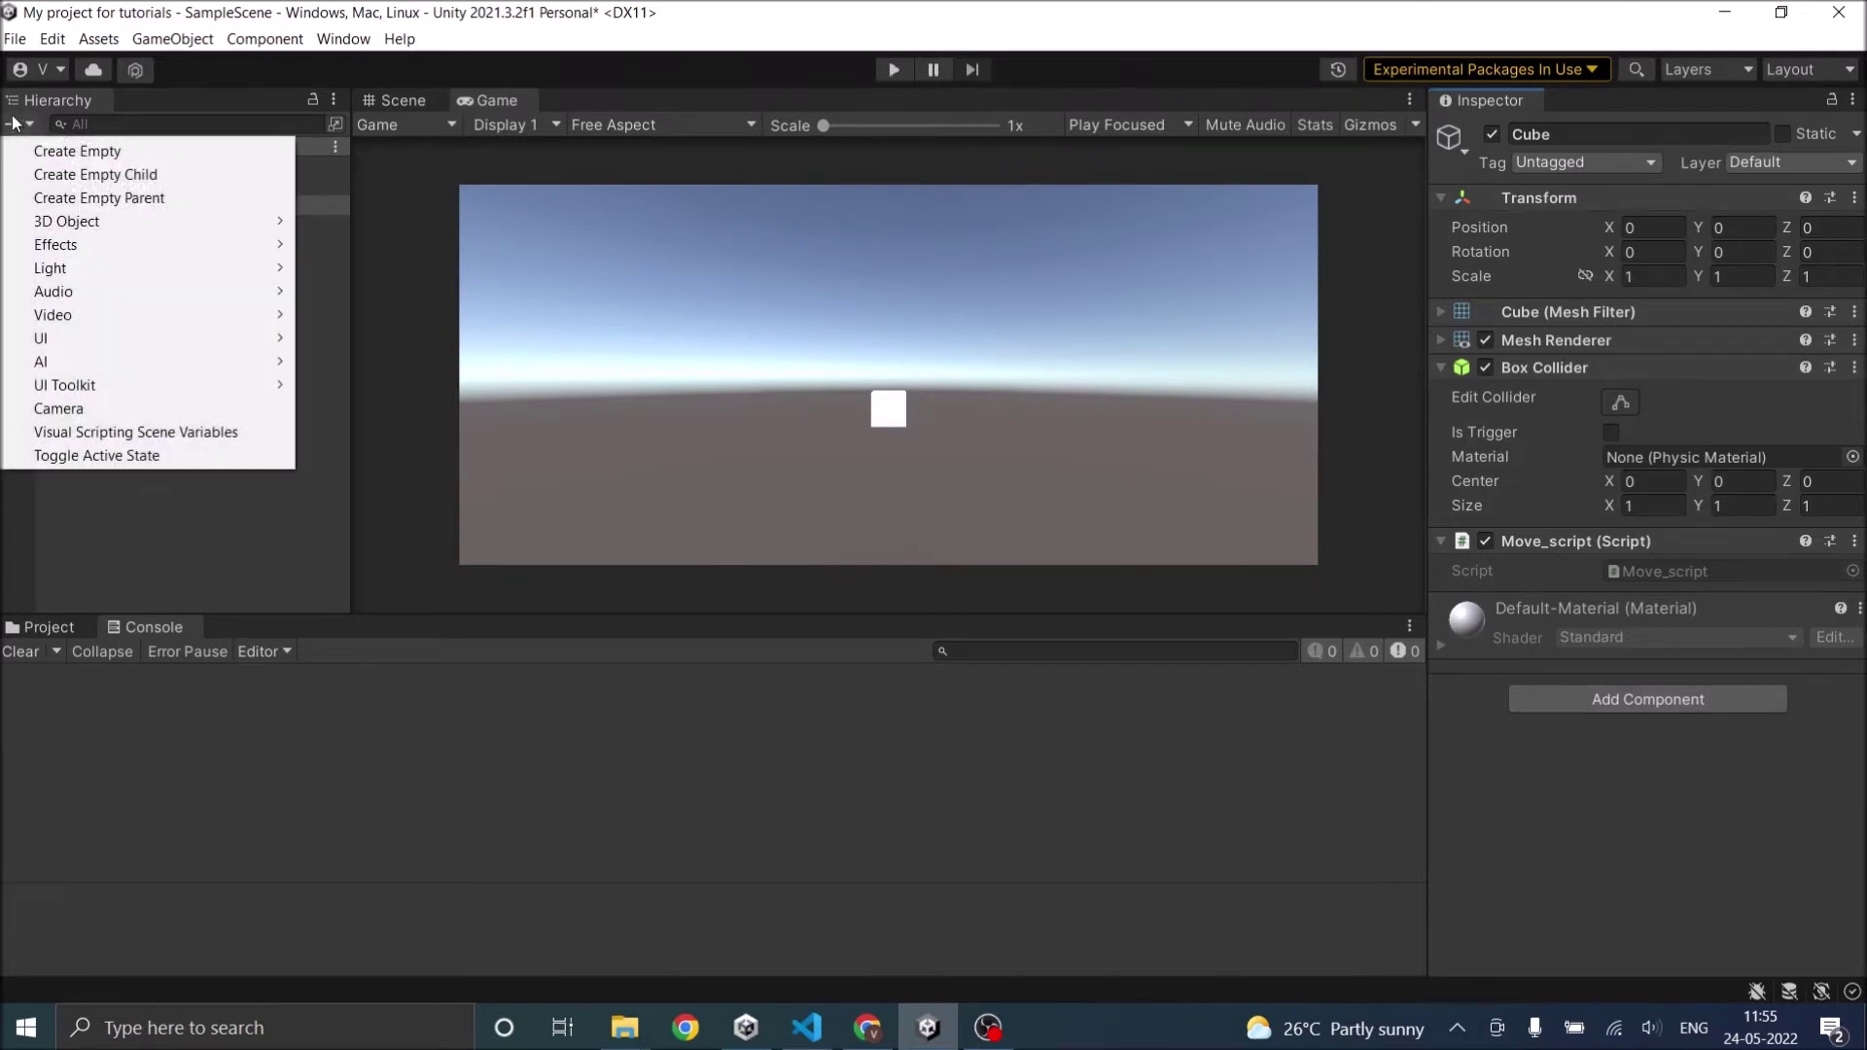
mouse_move(85, 230)
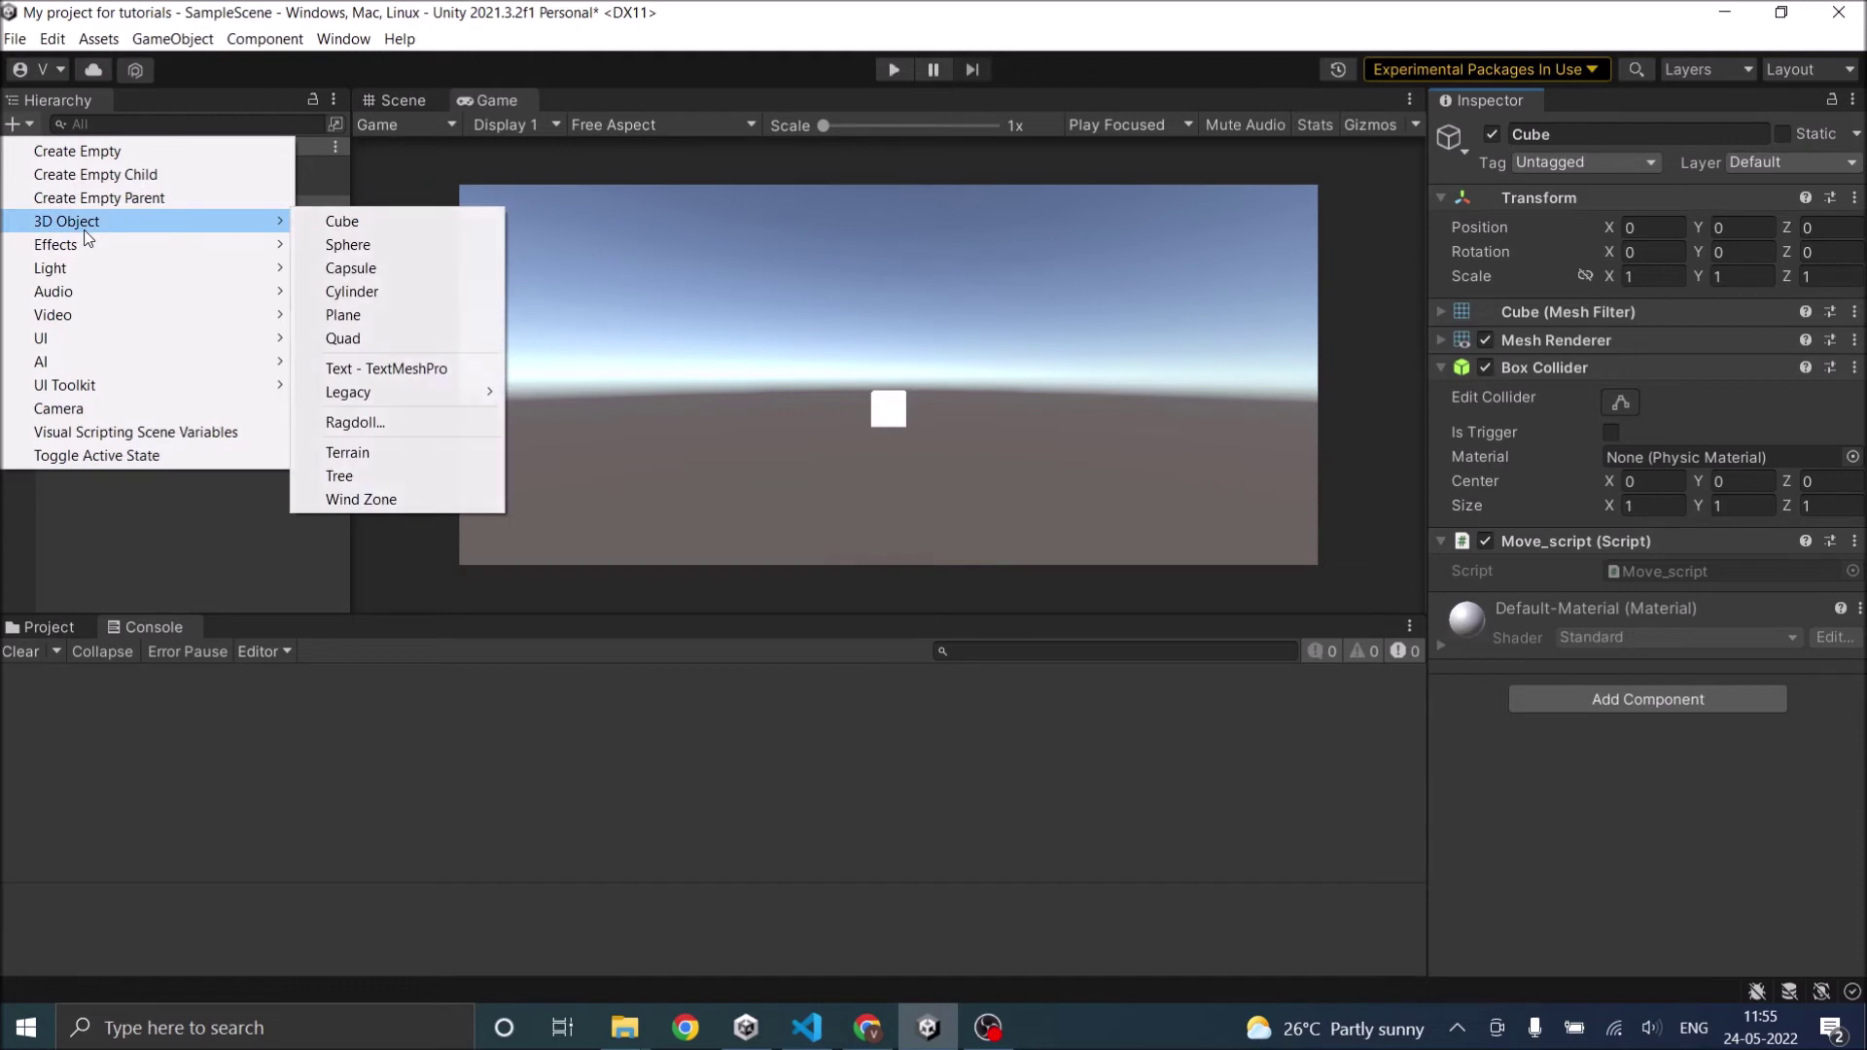
left_click(366, 246)
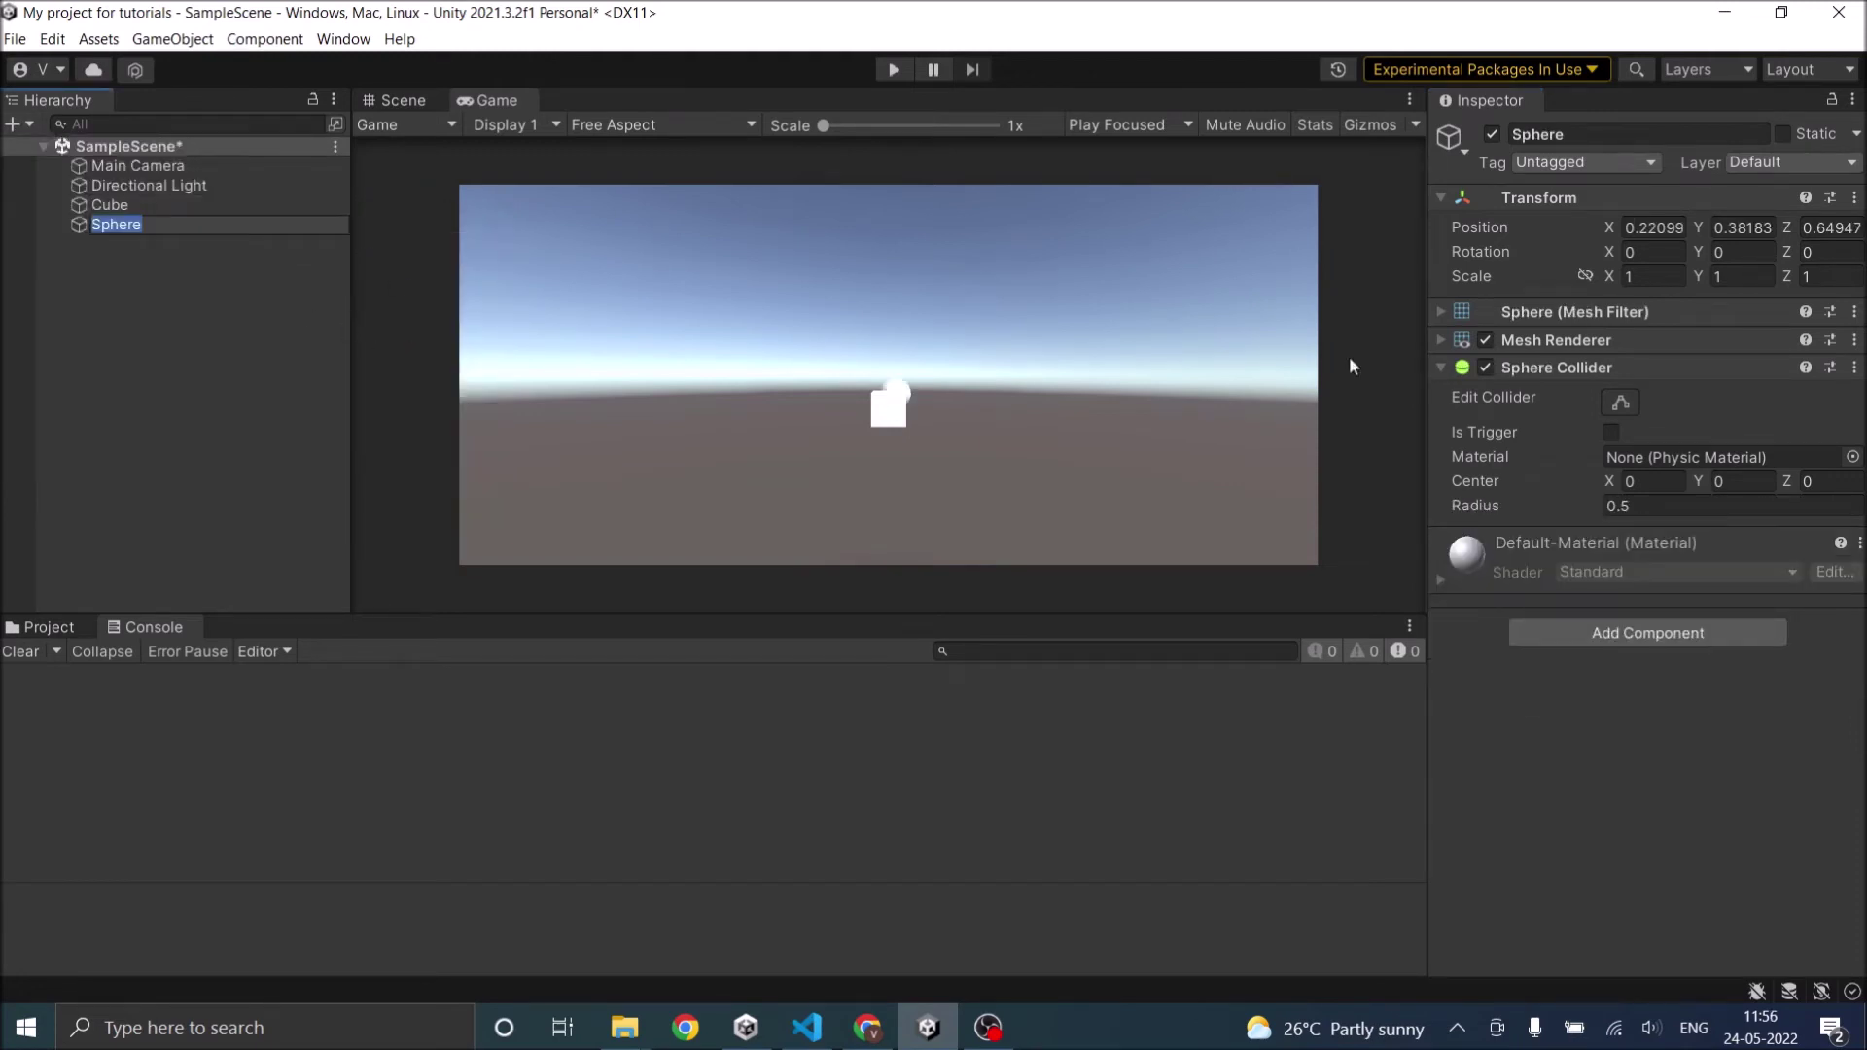
left_click(1855, 198)
left_click(1748, 227)
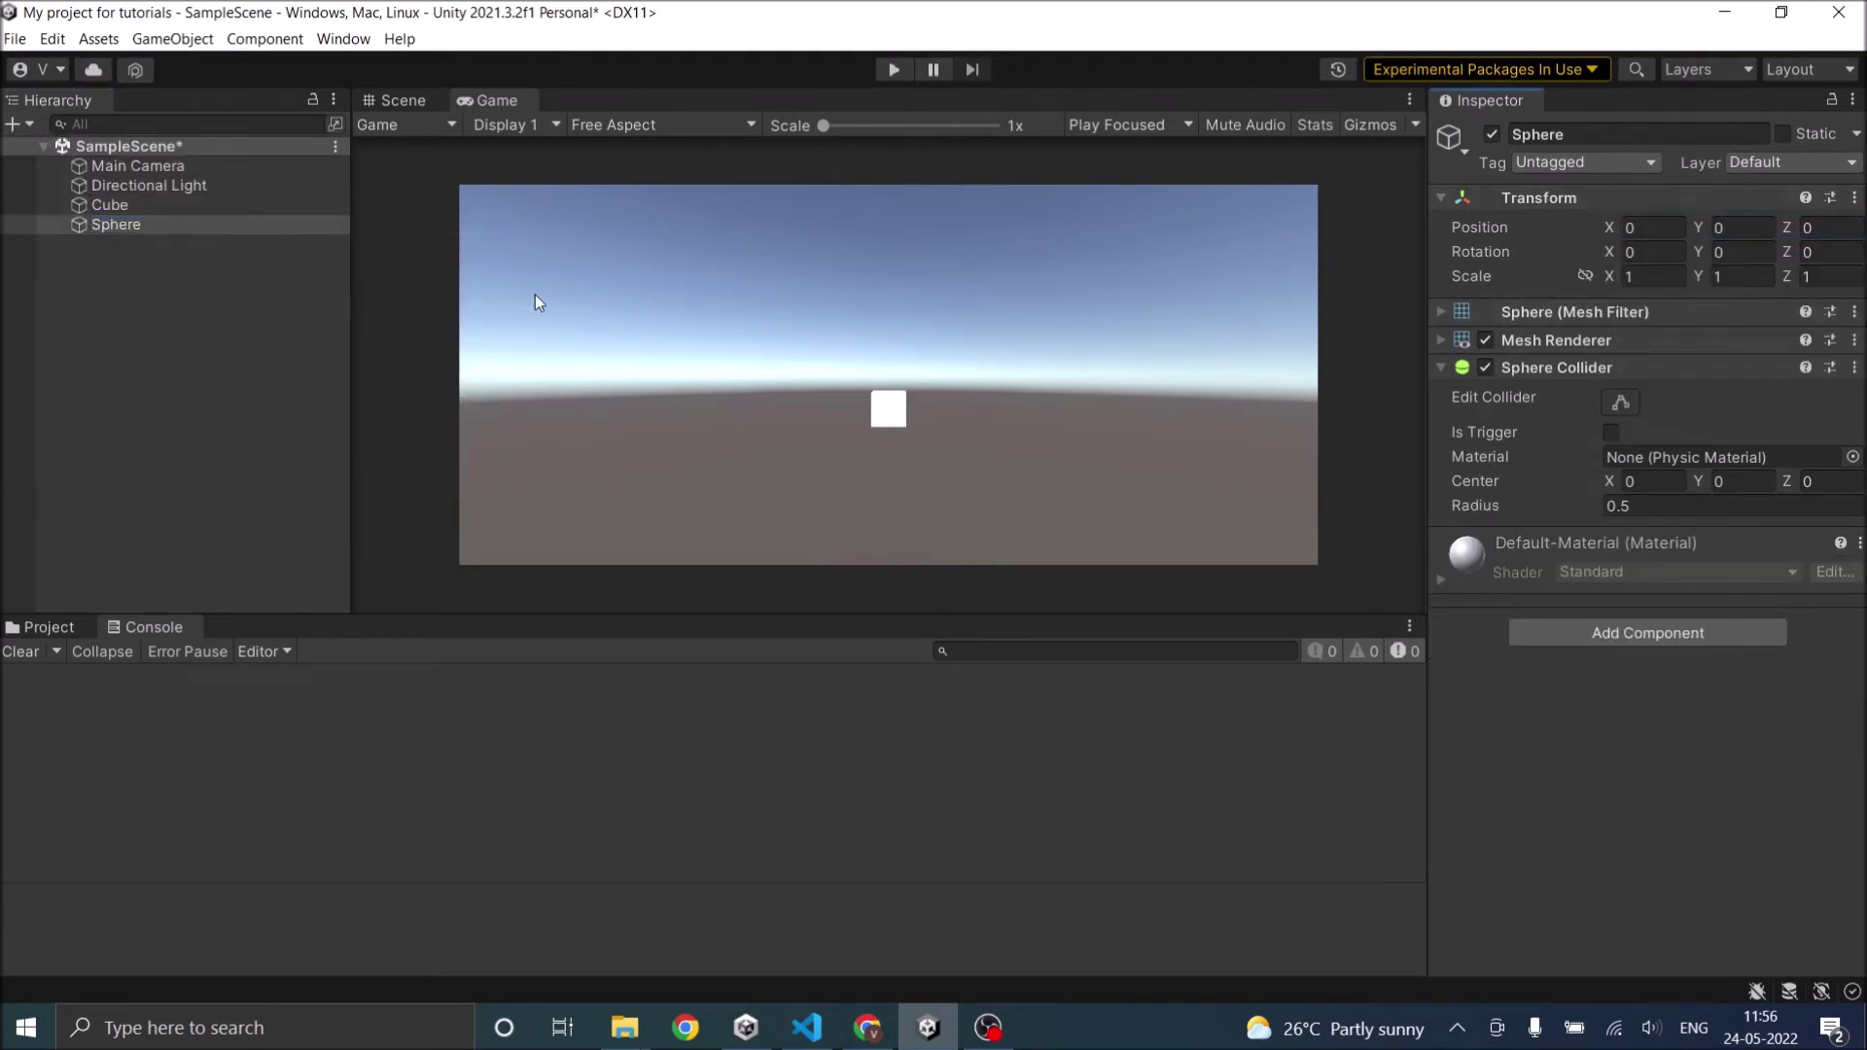
In the Scene view, raise the Sphere to about Y 1.792 above the Cube.
left_click(413, 100)
left_click_drag(838, 346, 796, 113)
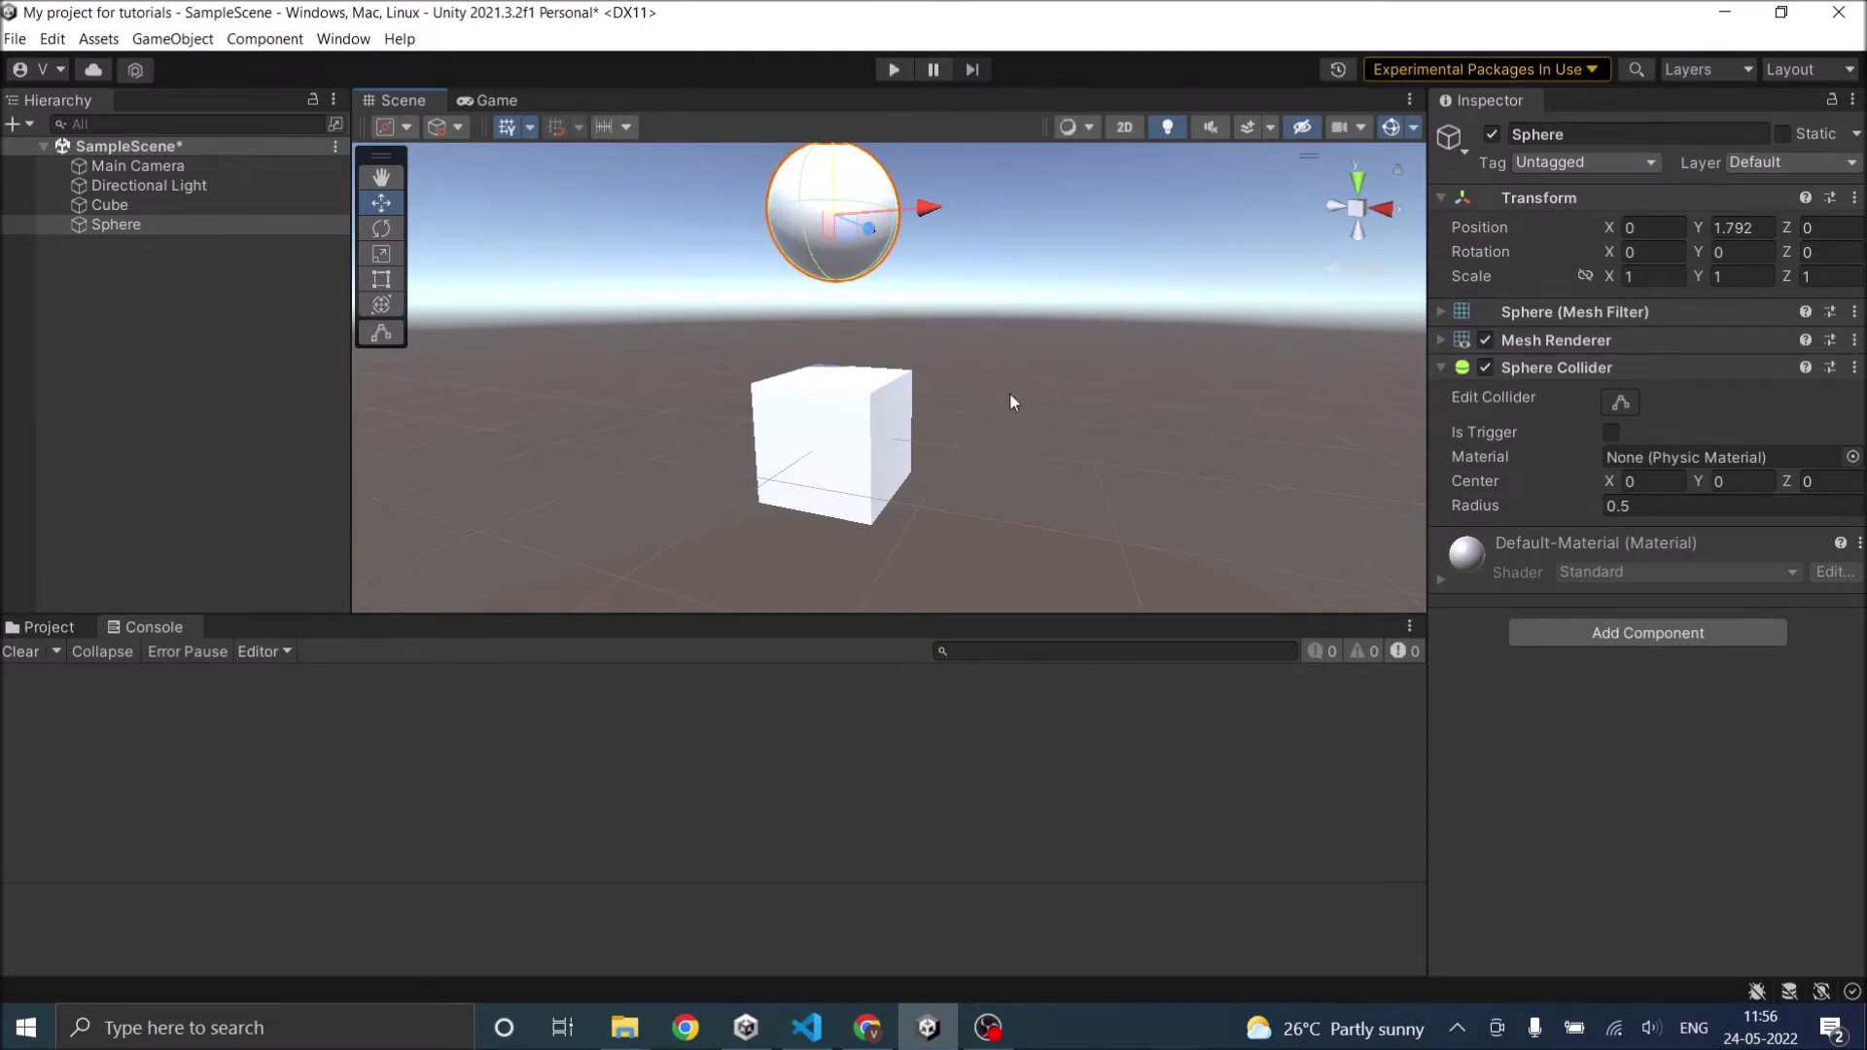
left_click(1620, 400)
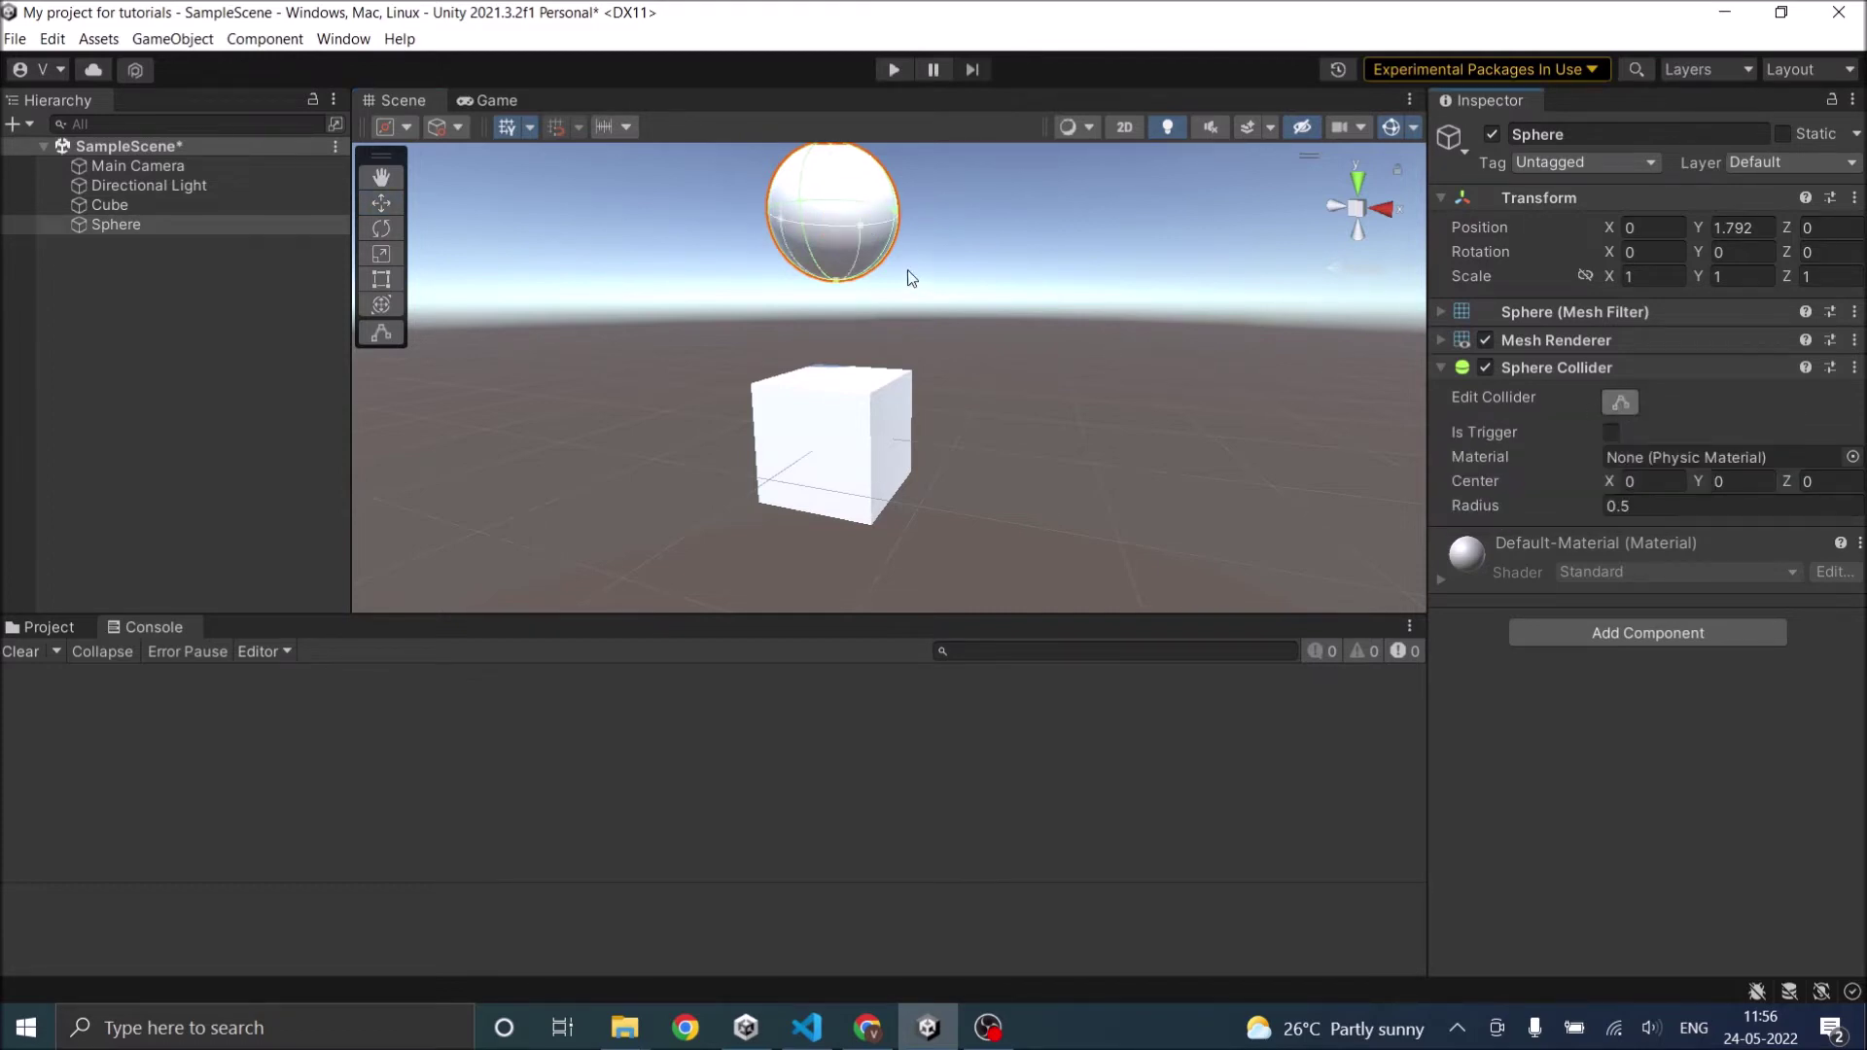
Drag a Sphere Collider handle outward to grow its radius from 0.5 to about 0.503.
middle_click_drag(840, 232, 799, 432)
scroll(798, 432, "up", 3)
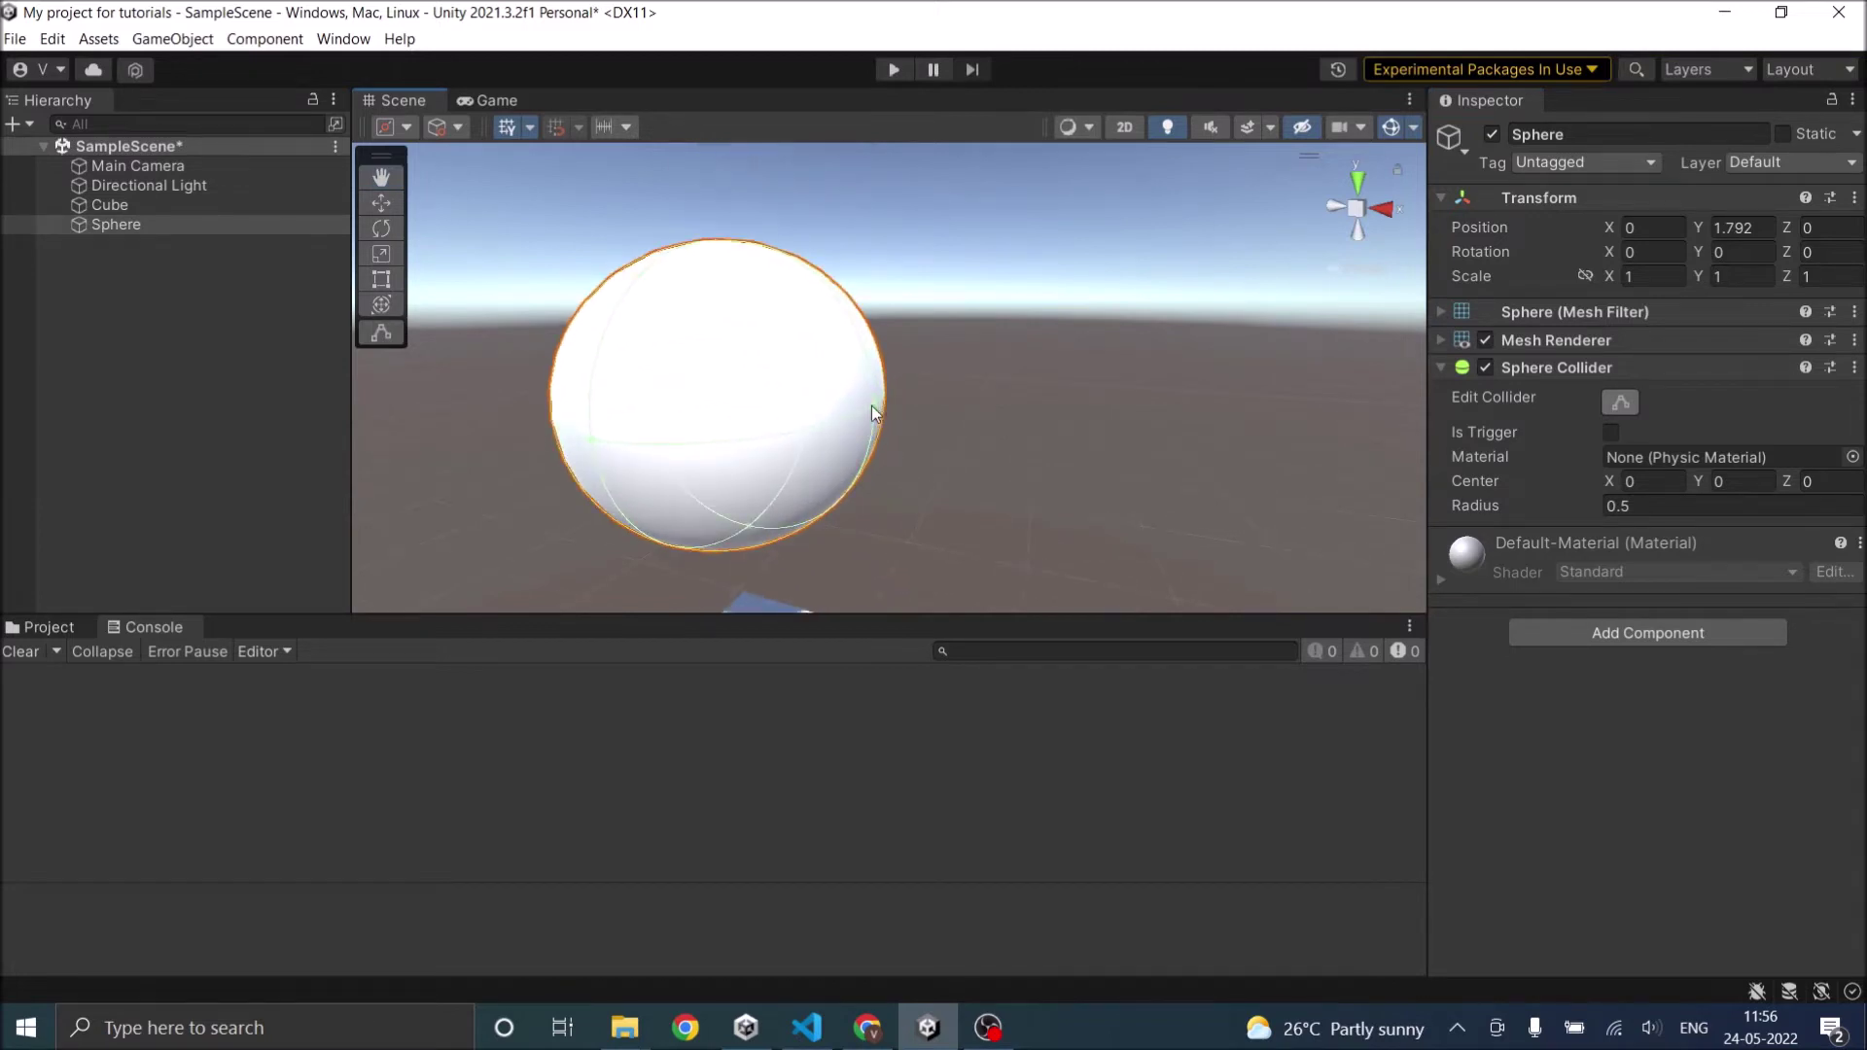
left_click_drag(850, 428, 922, 436, "alt")
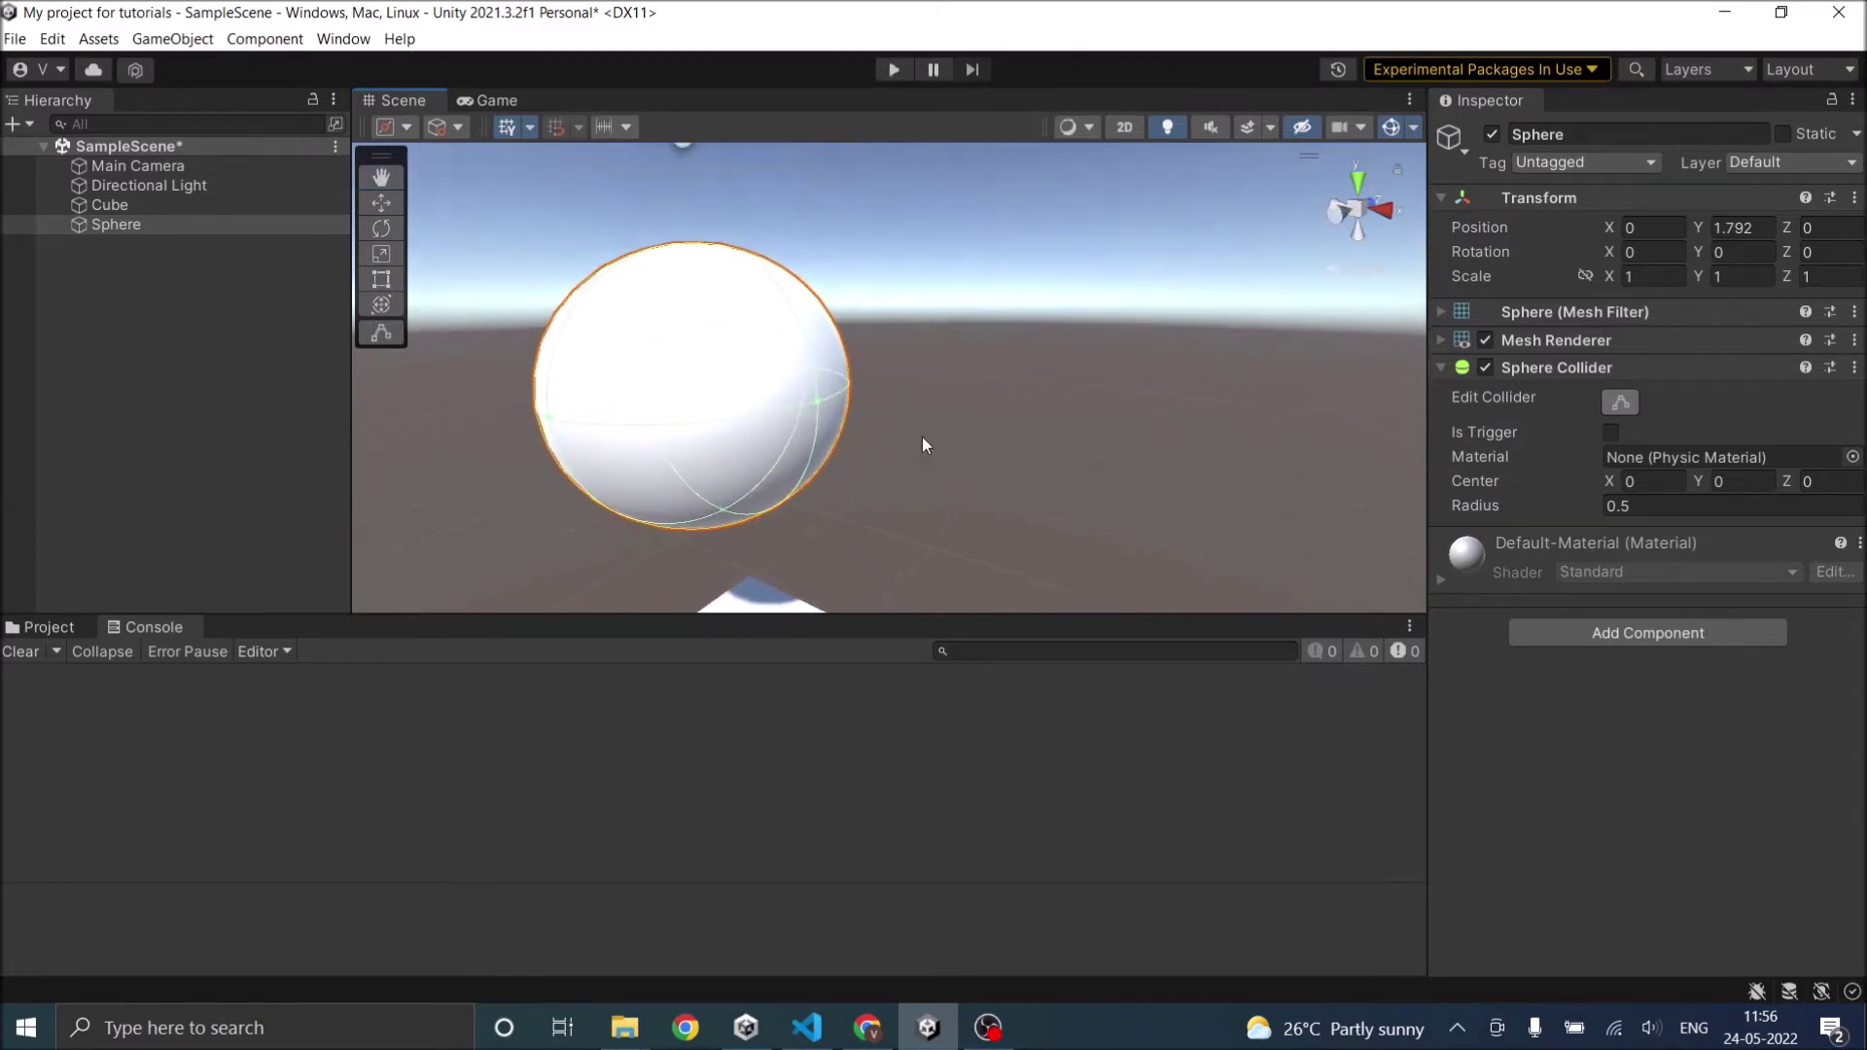
mouse_move(817, 406)
left_mouse_down()
mouse_move(879, 405)
mouse_move(821, 394)
left_mouse_up()
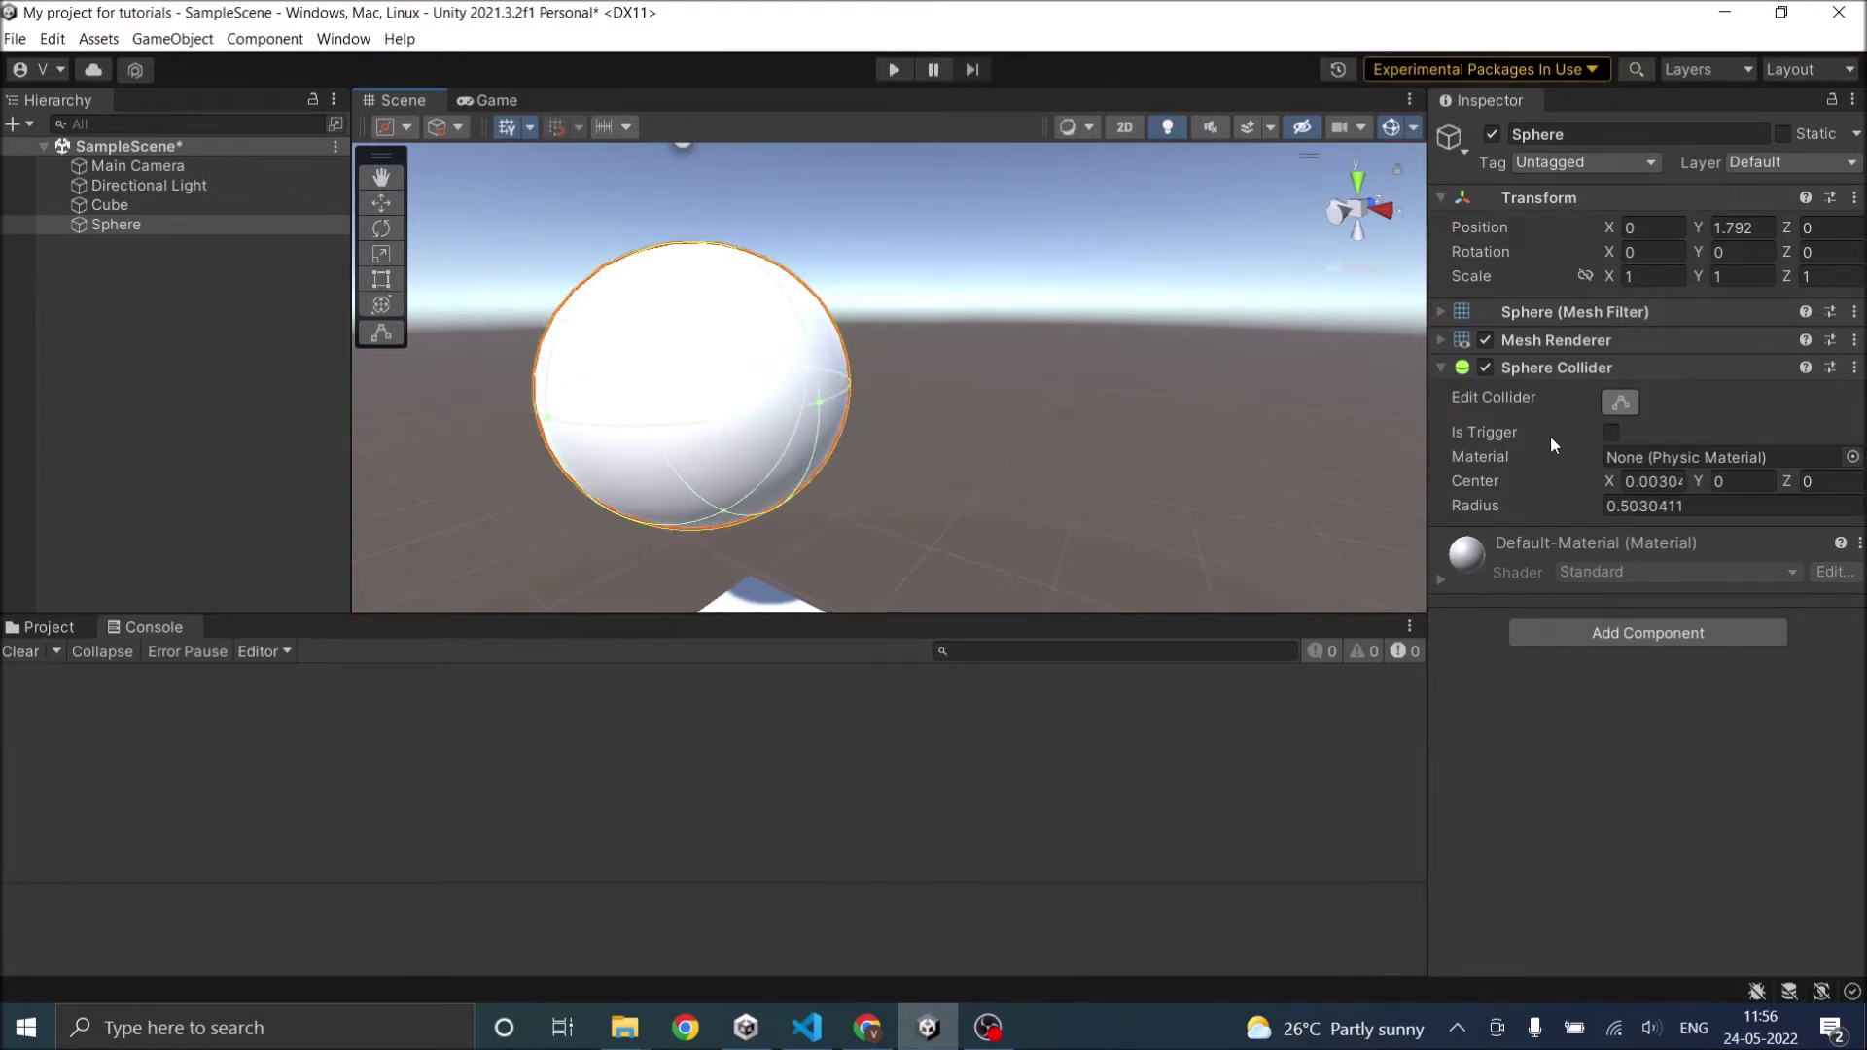
scroll(968, 364, "down", 3)
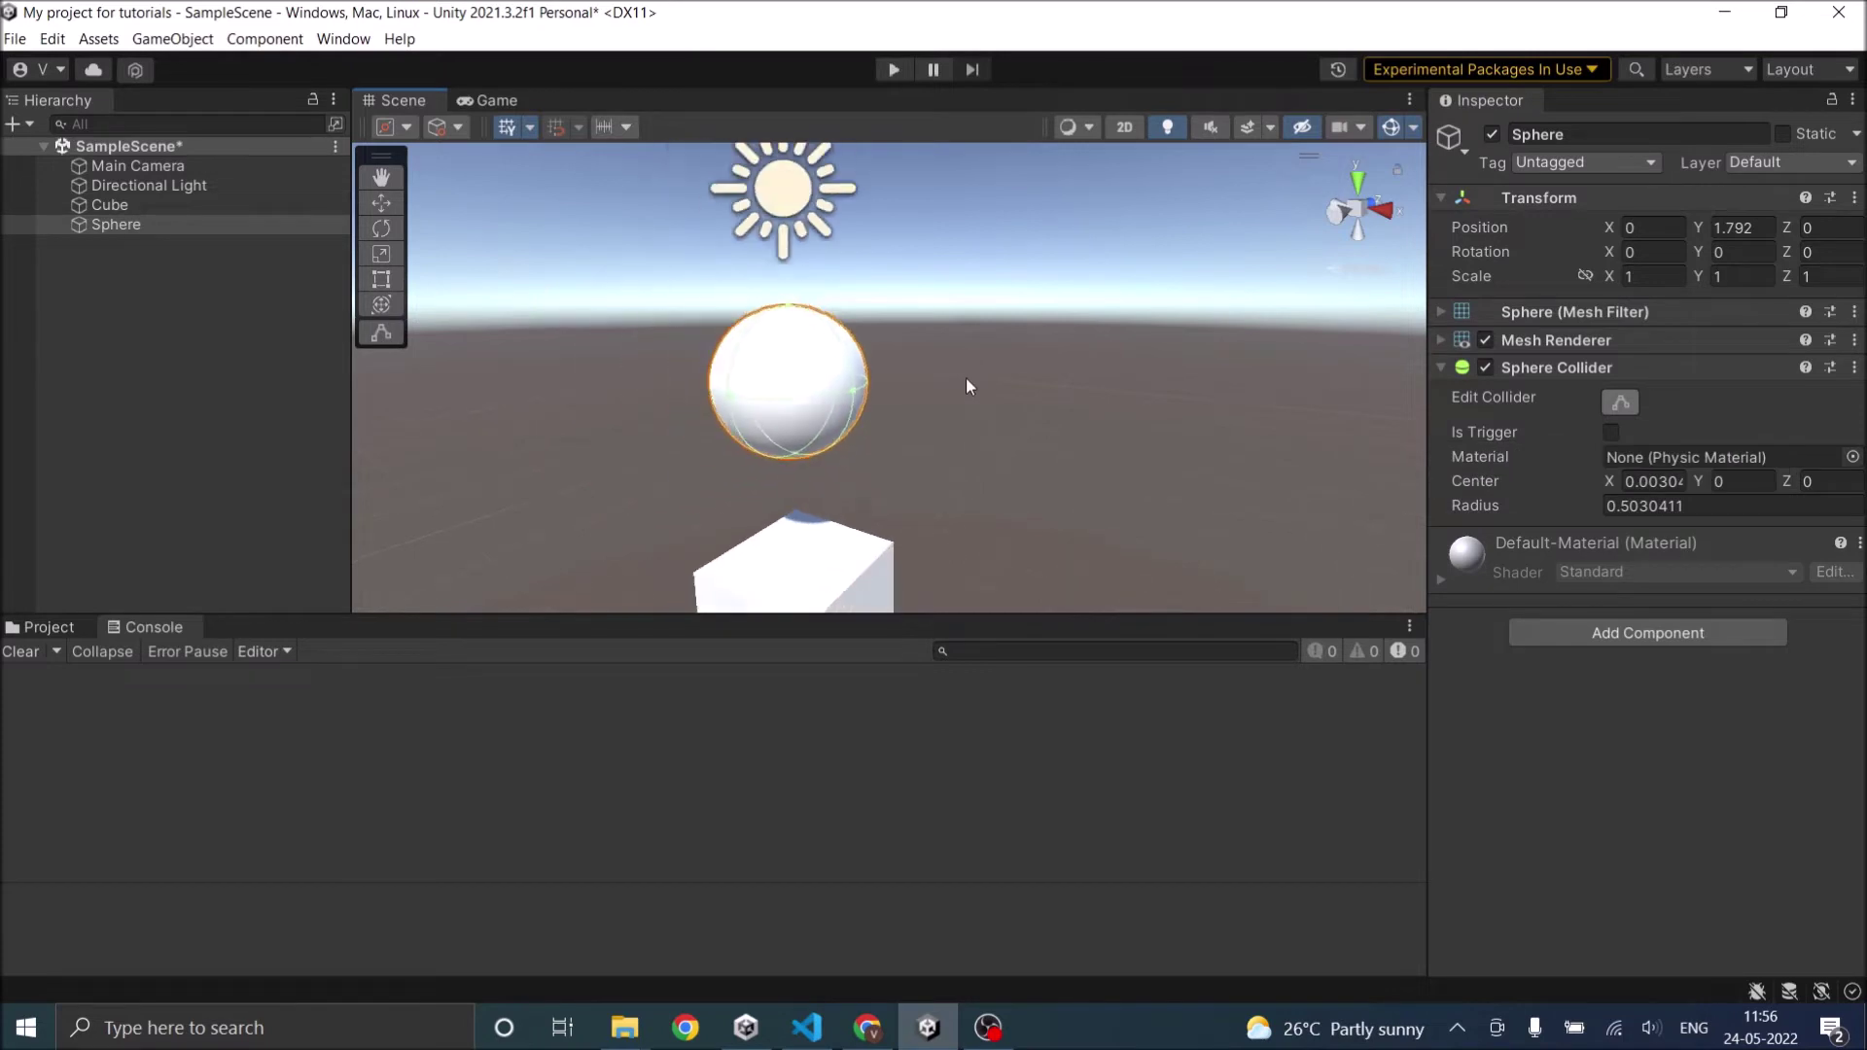
scroll(965, 386, "down", 2)
left_click_drag(679, 470, 1012, 405, "alt")
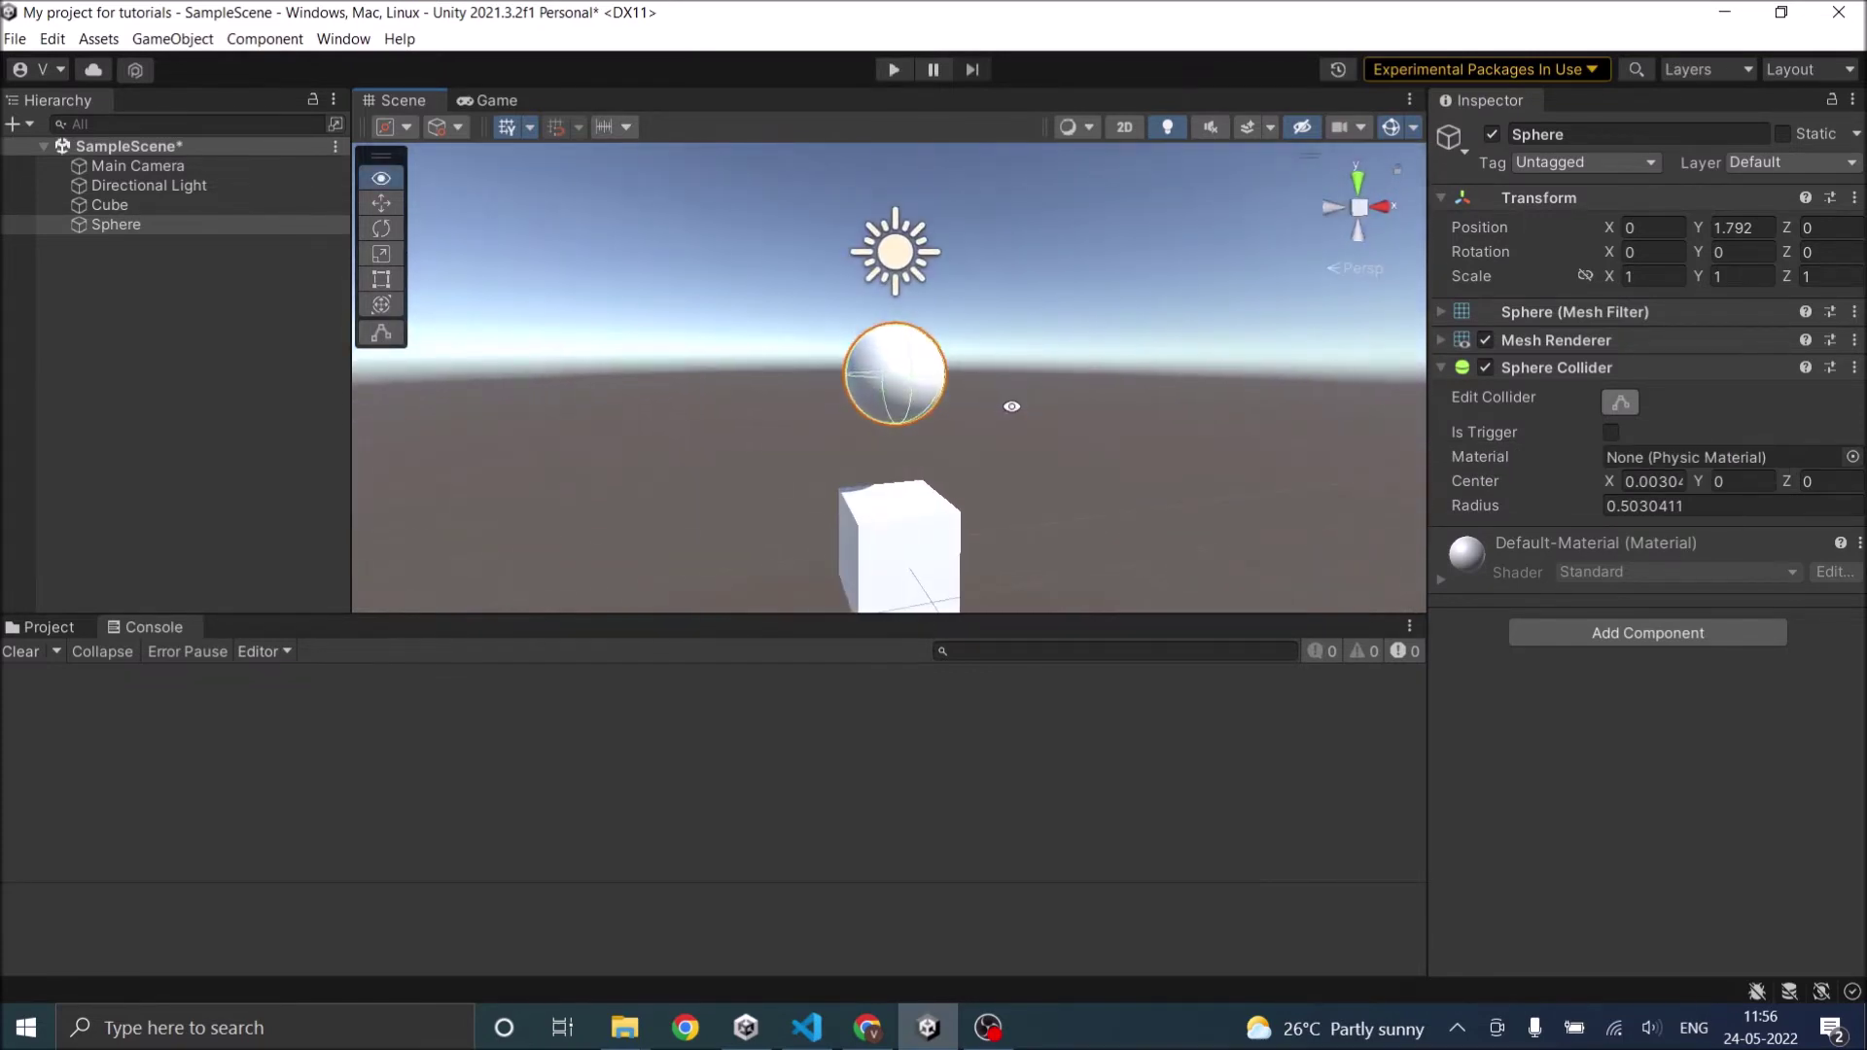
Add a Rigidbody with gravity to the Sphere via a 'rigi' search, then switch to Chrome.
left_click(1630, 635)
type("rigi")
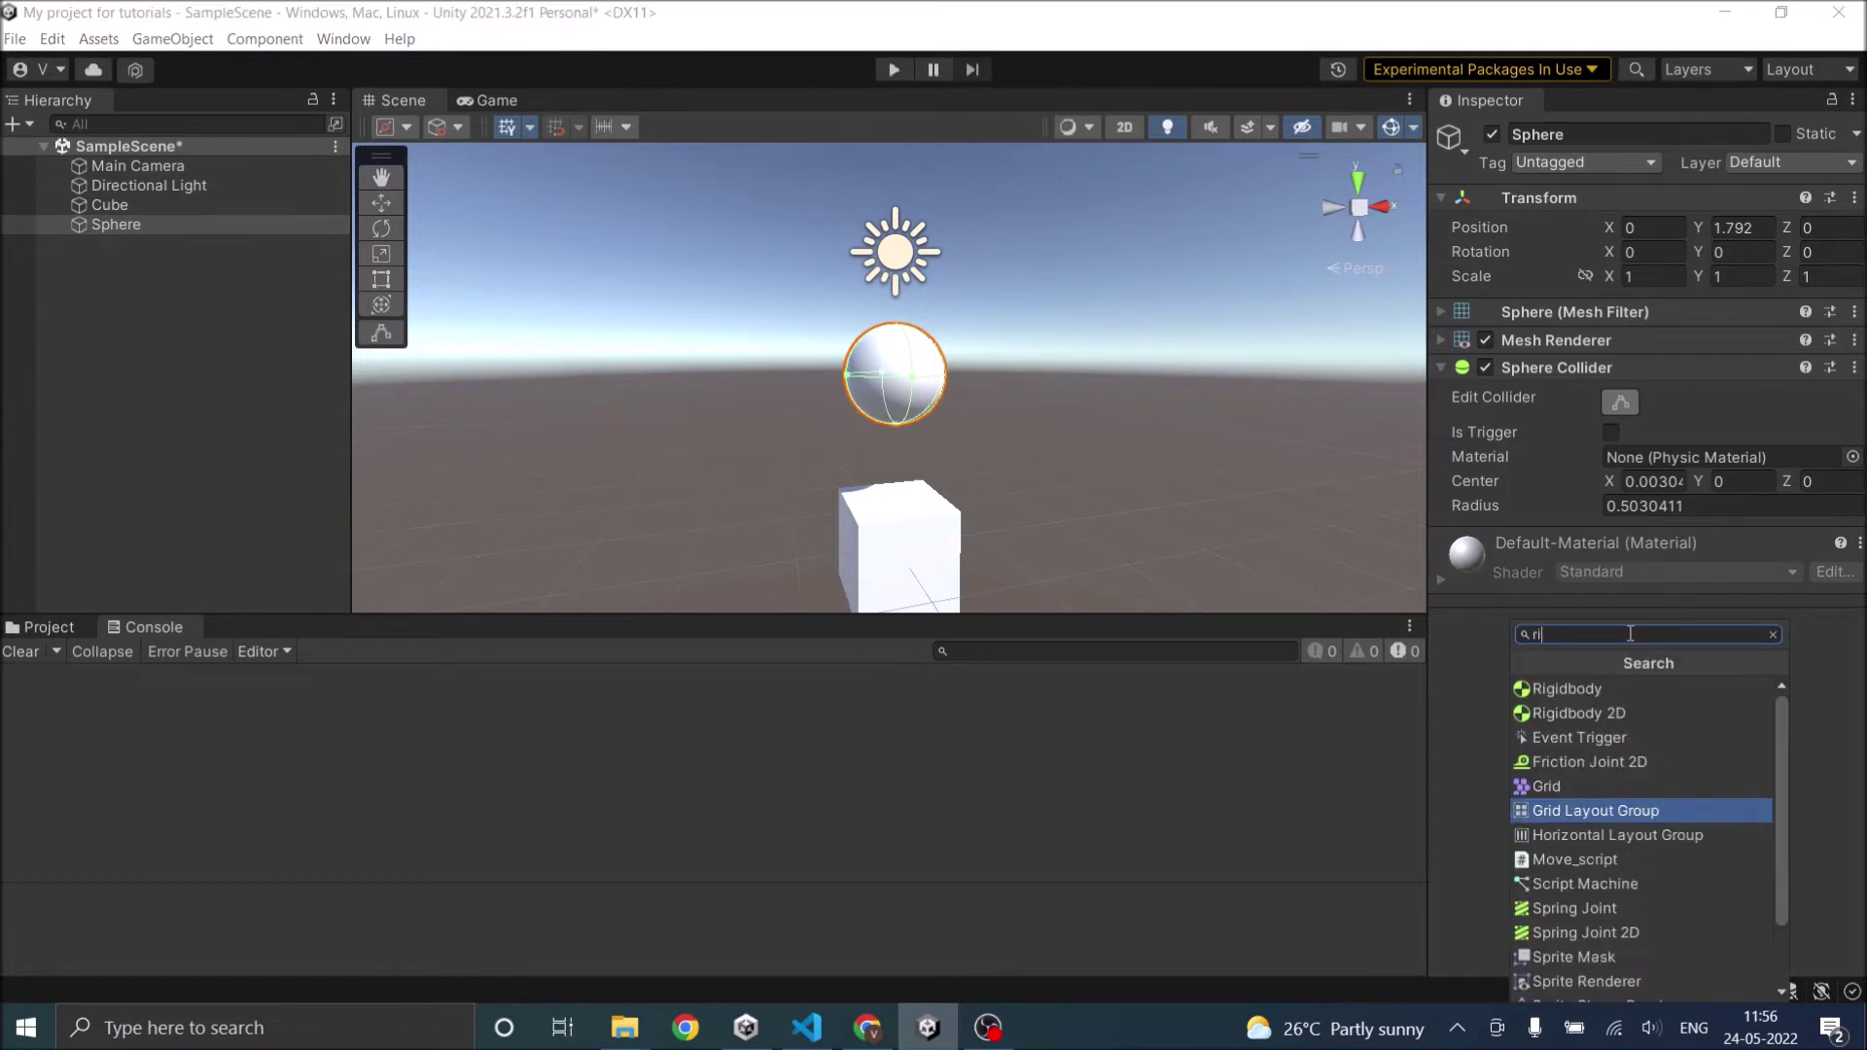
left_click(1624, 687)
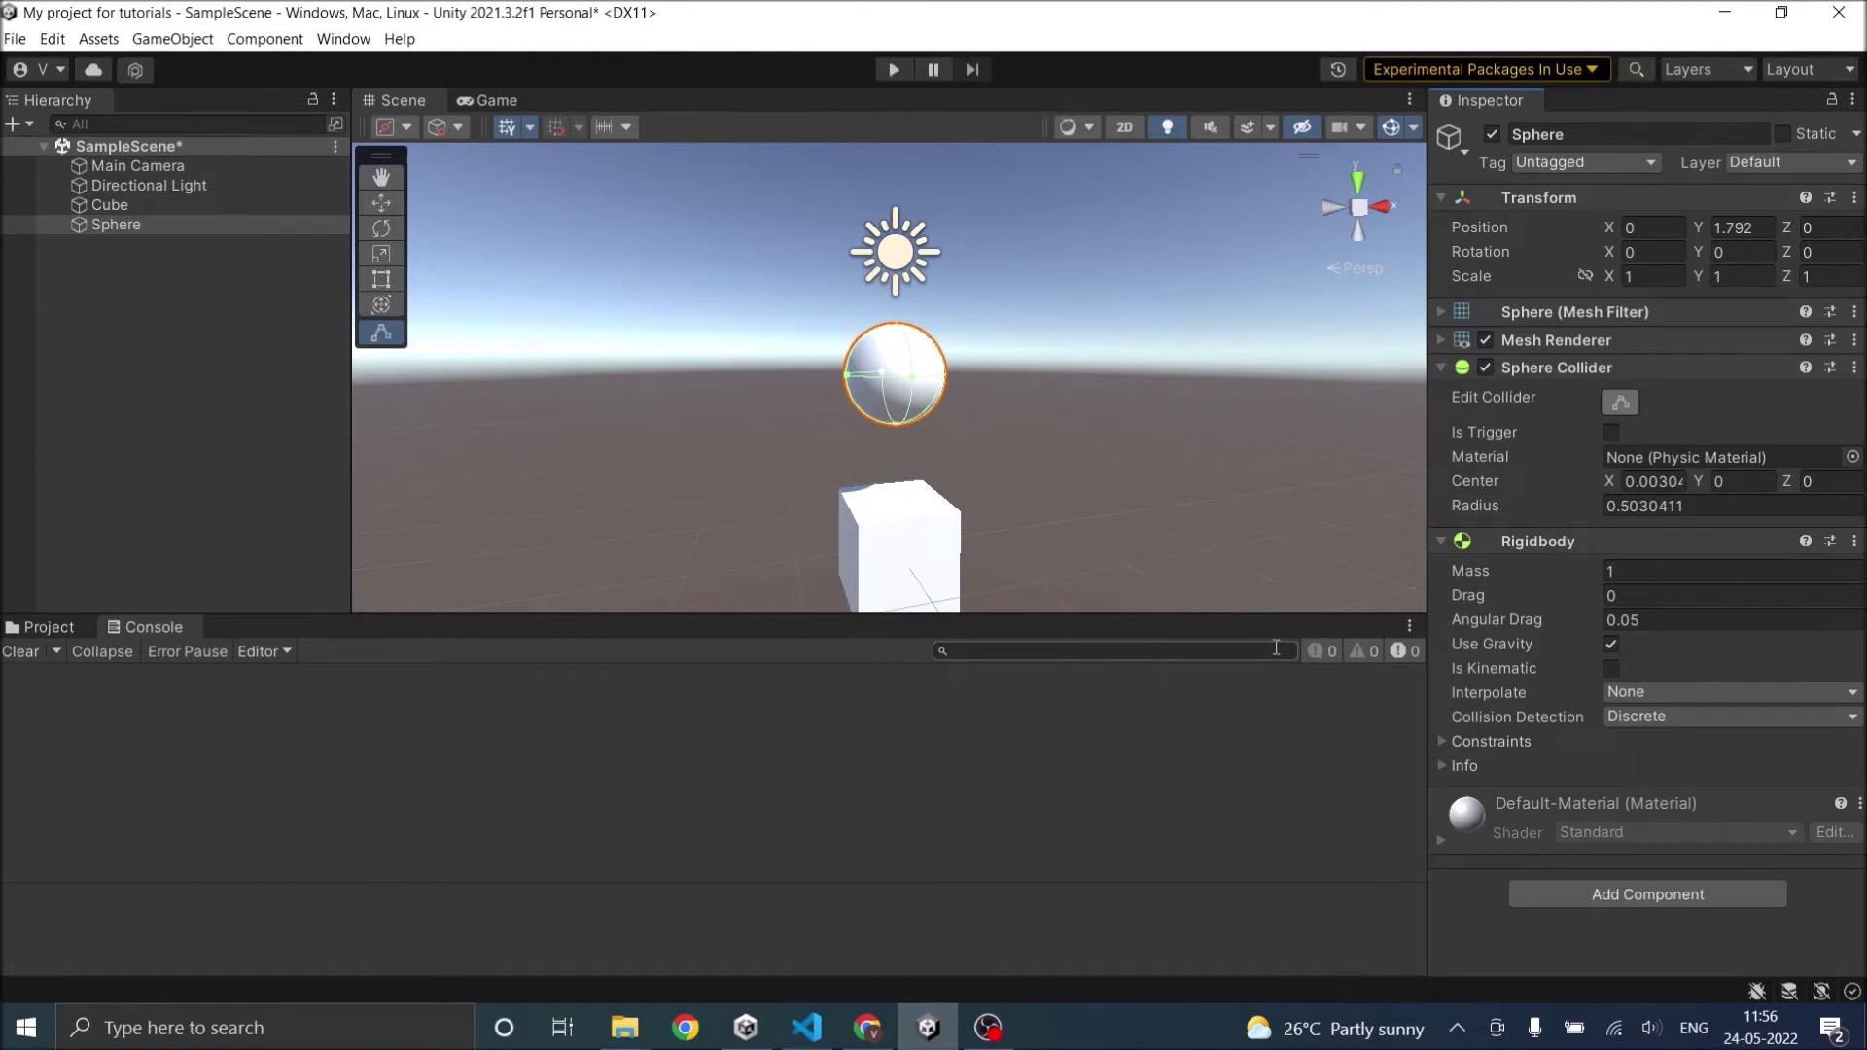
left_click(868, 1028)
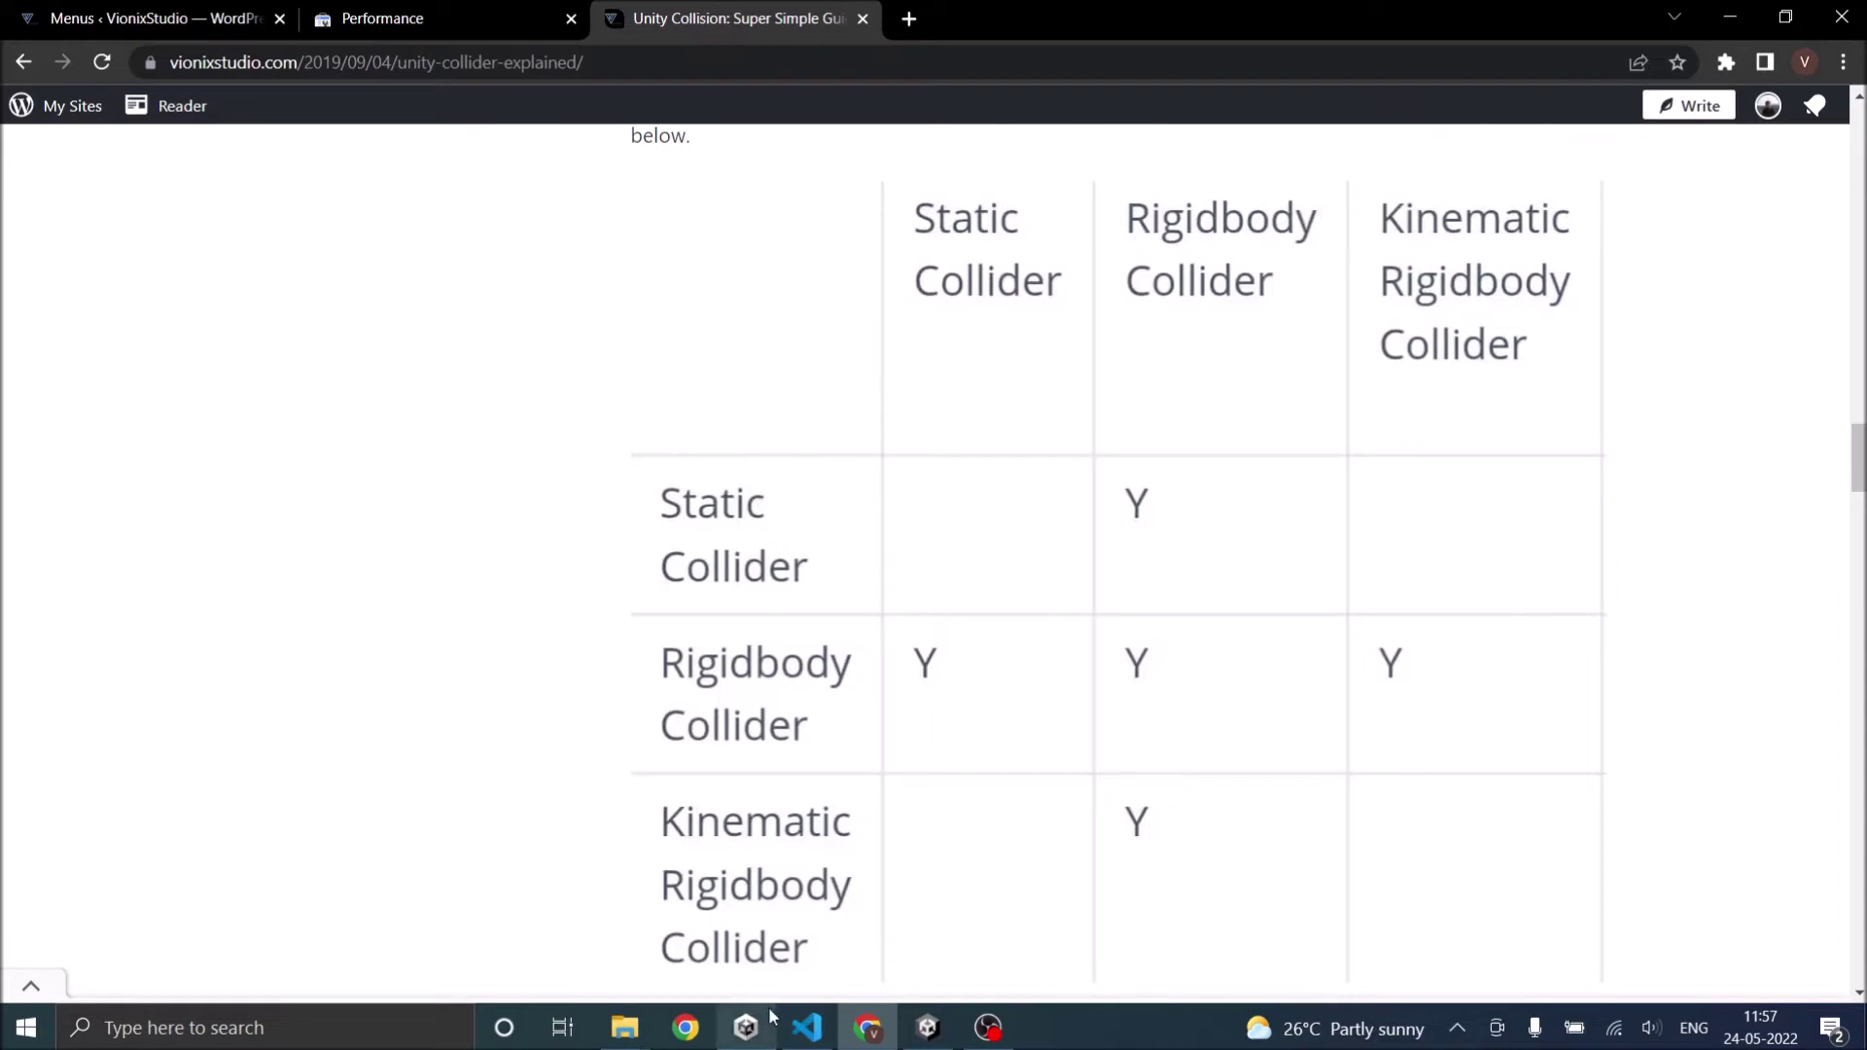
Check the article's static, rigidbody and kinematic collision table, dismiss the signup popup, and return to Unity.
mouse_move(773, 1007)
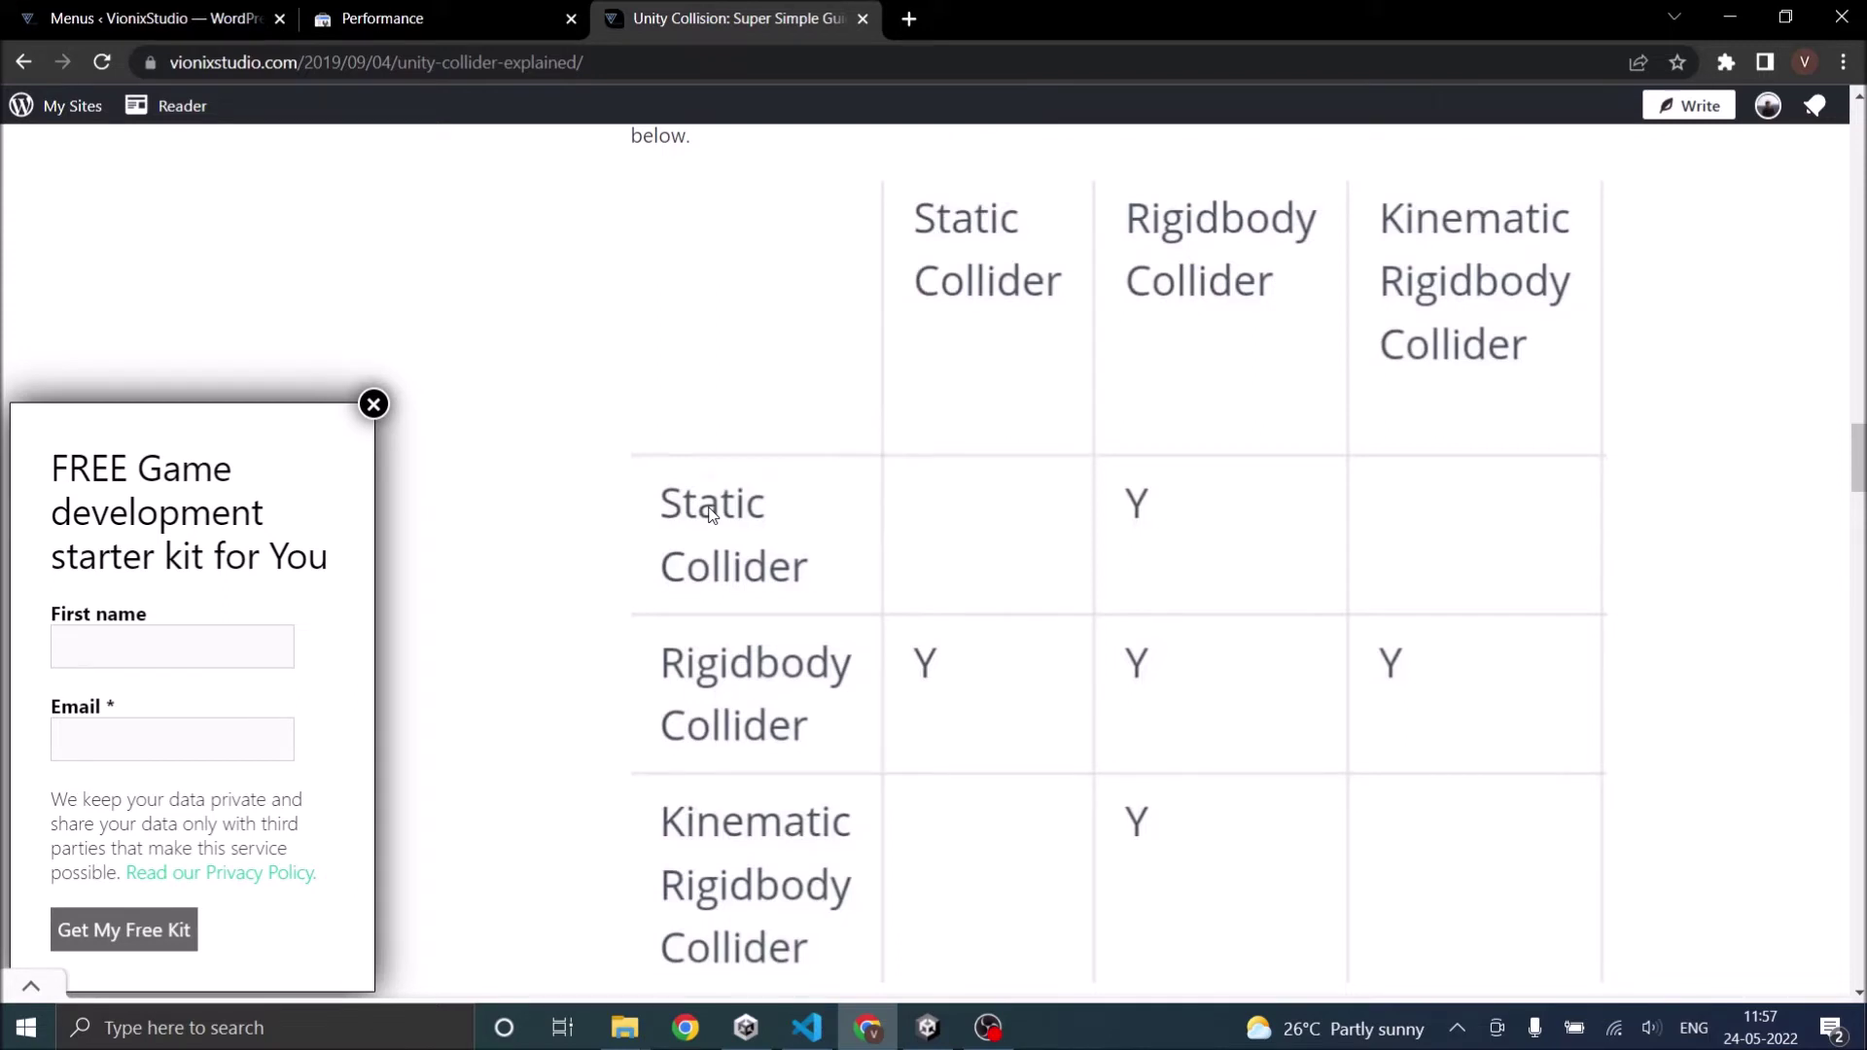
key("Escape")
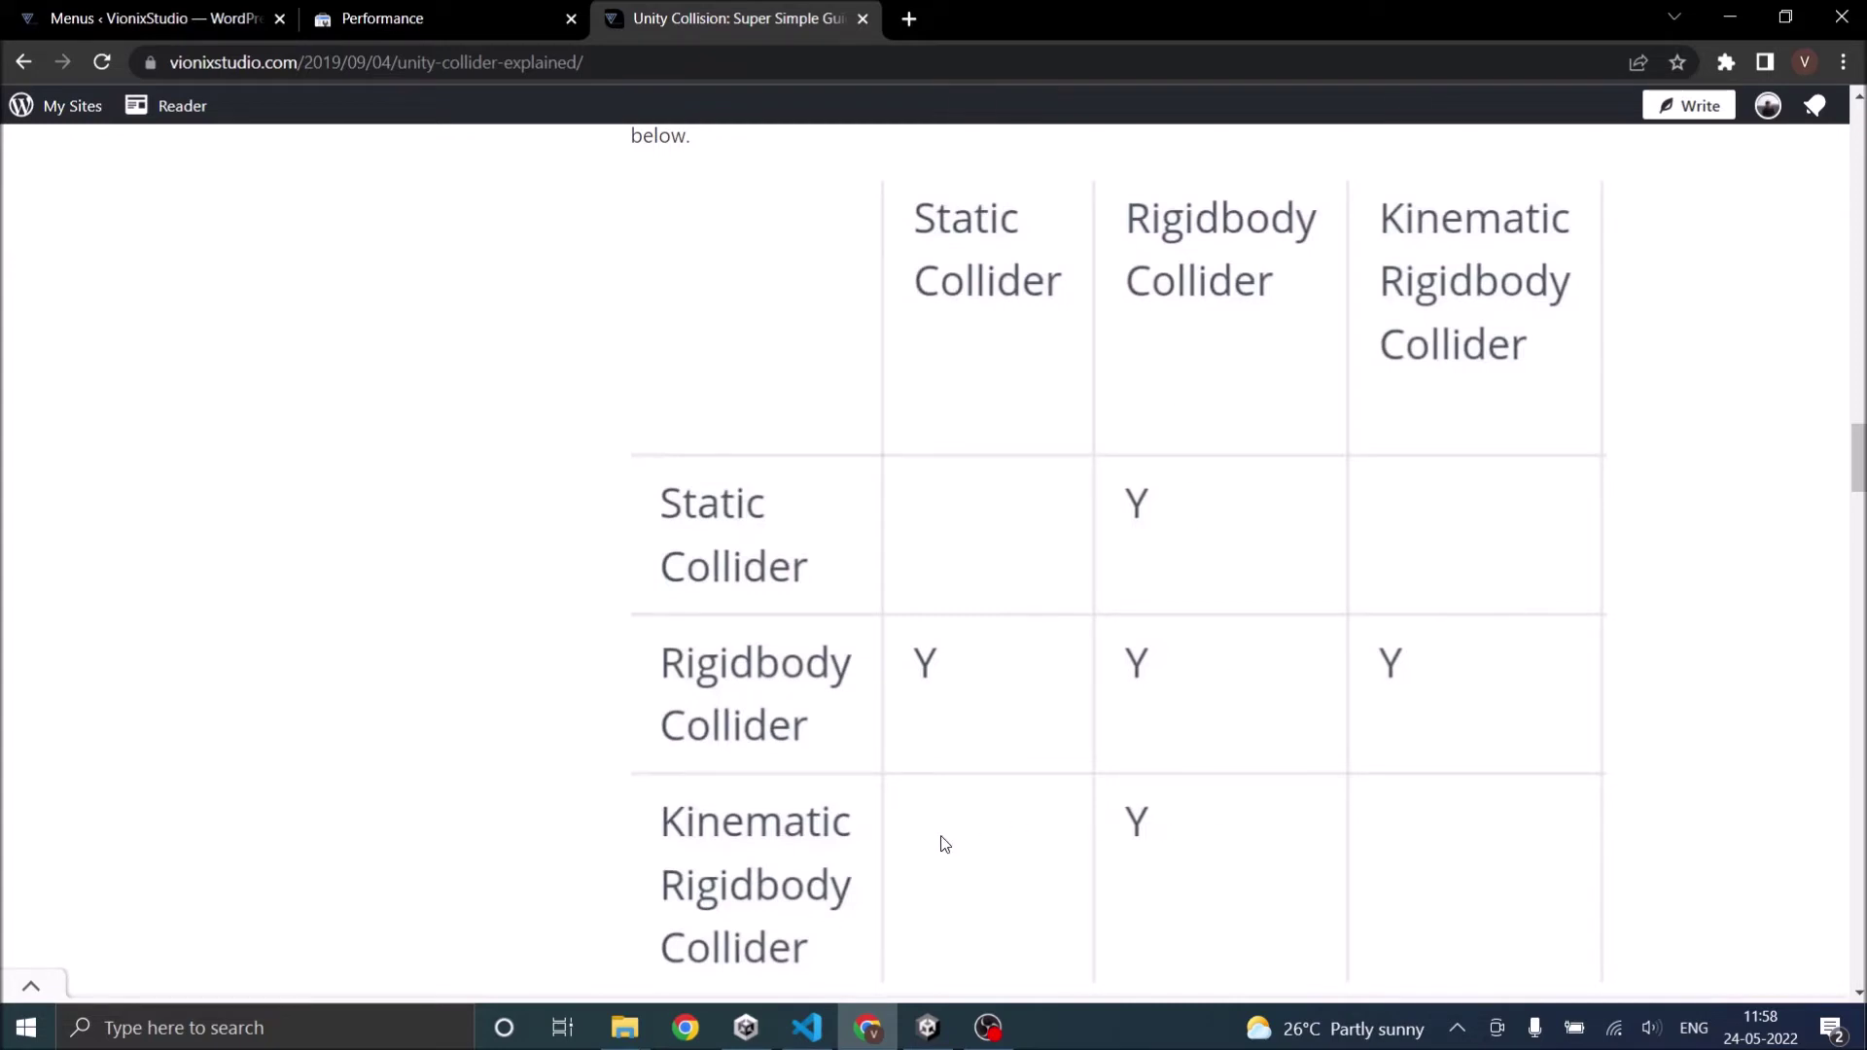
left_click(928, 1028)
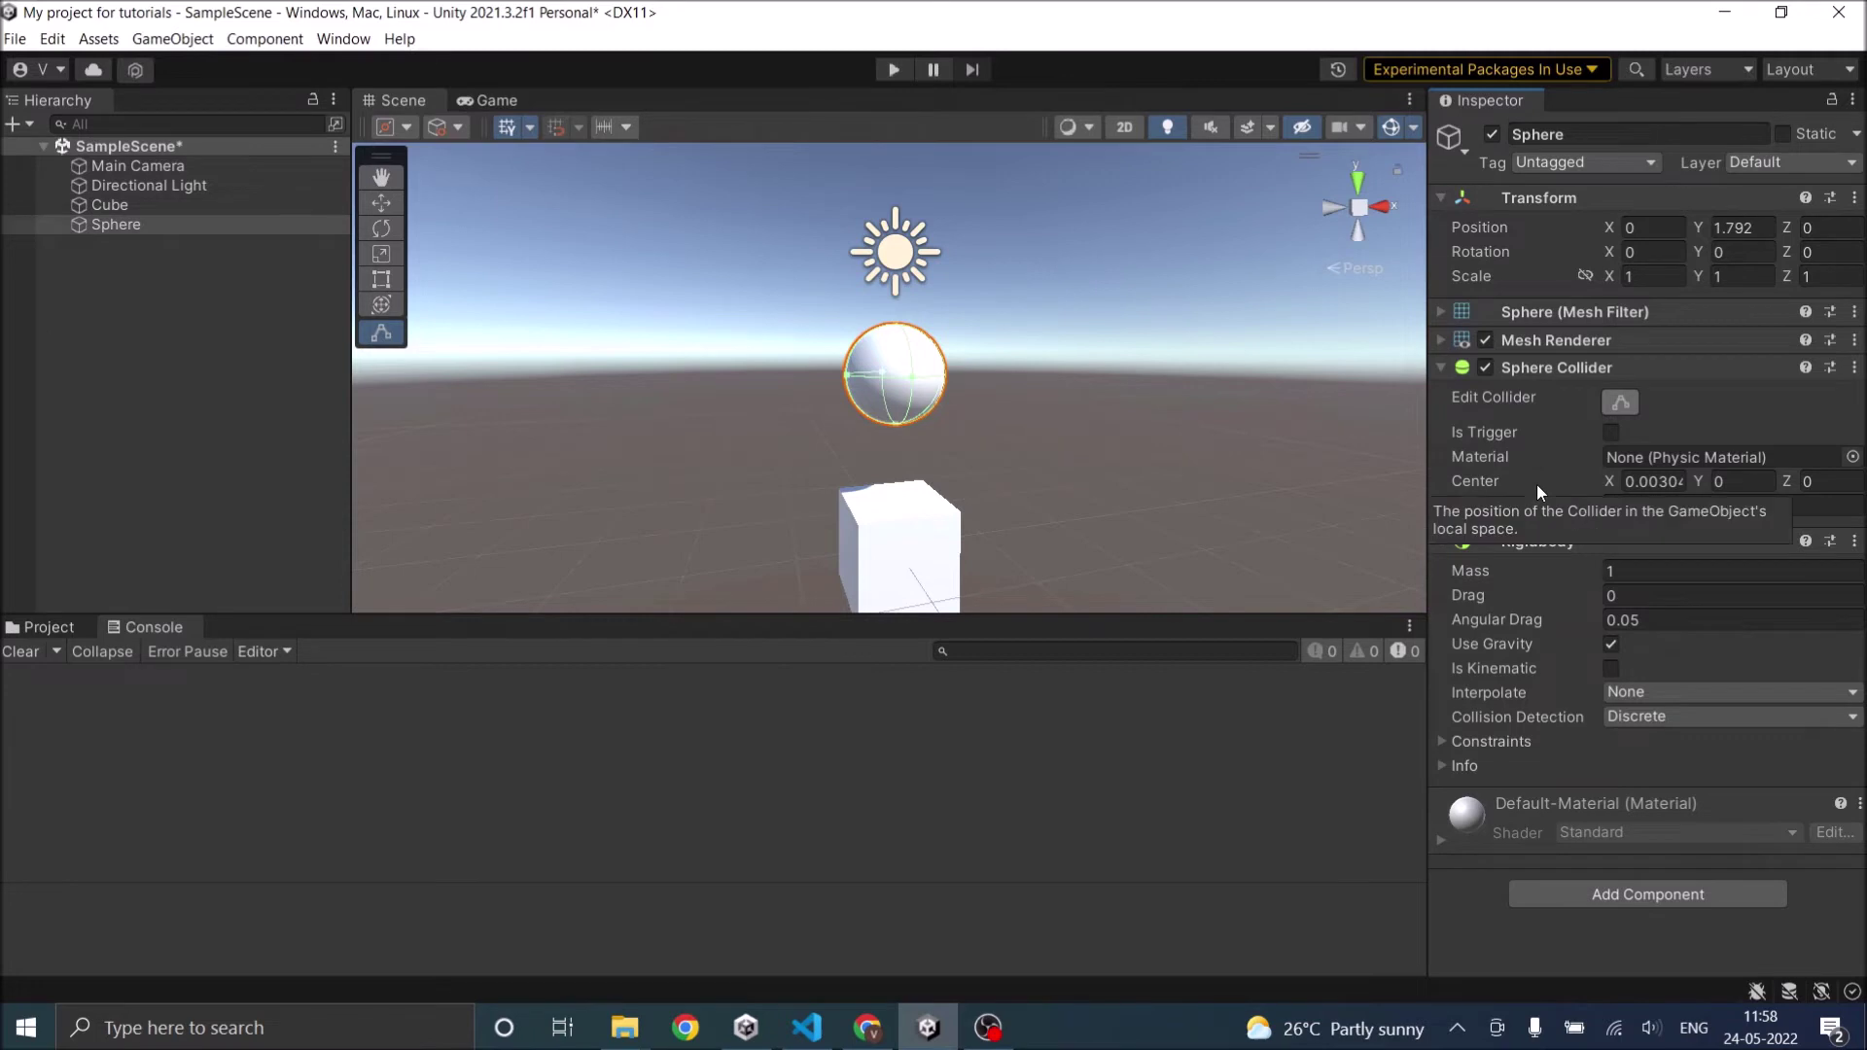
Select the Sphere, then play the scene to watch it fall under gravity and stop.
left_click(116, 225)
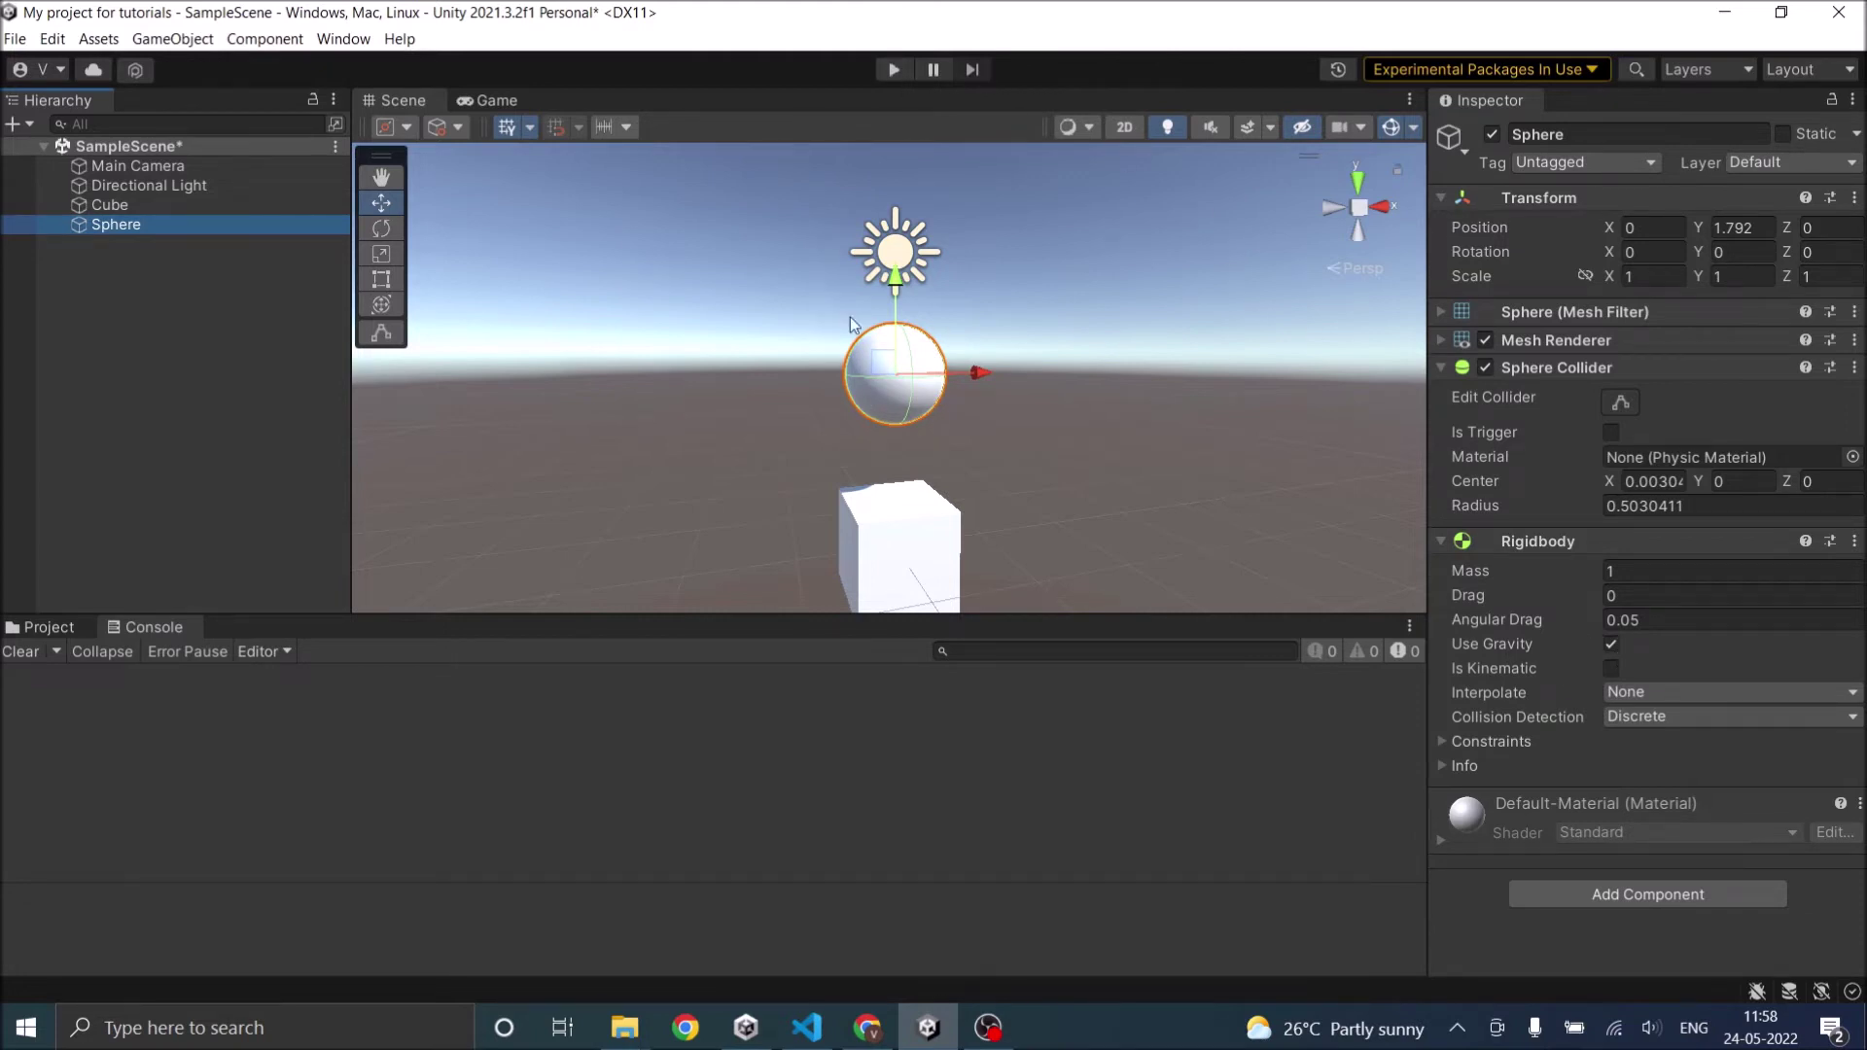
left_click(896, 74)
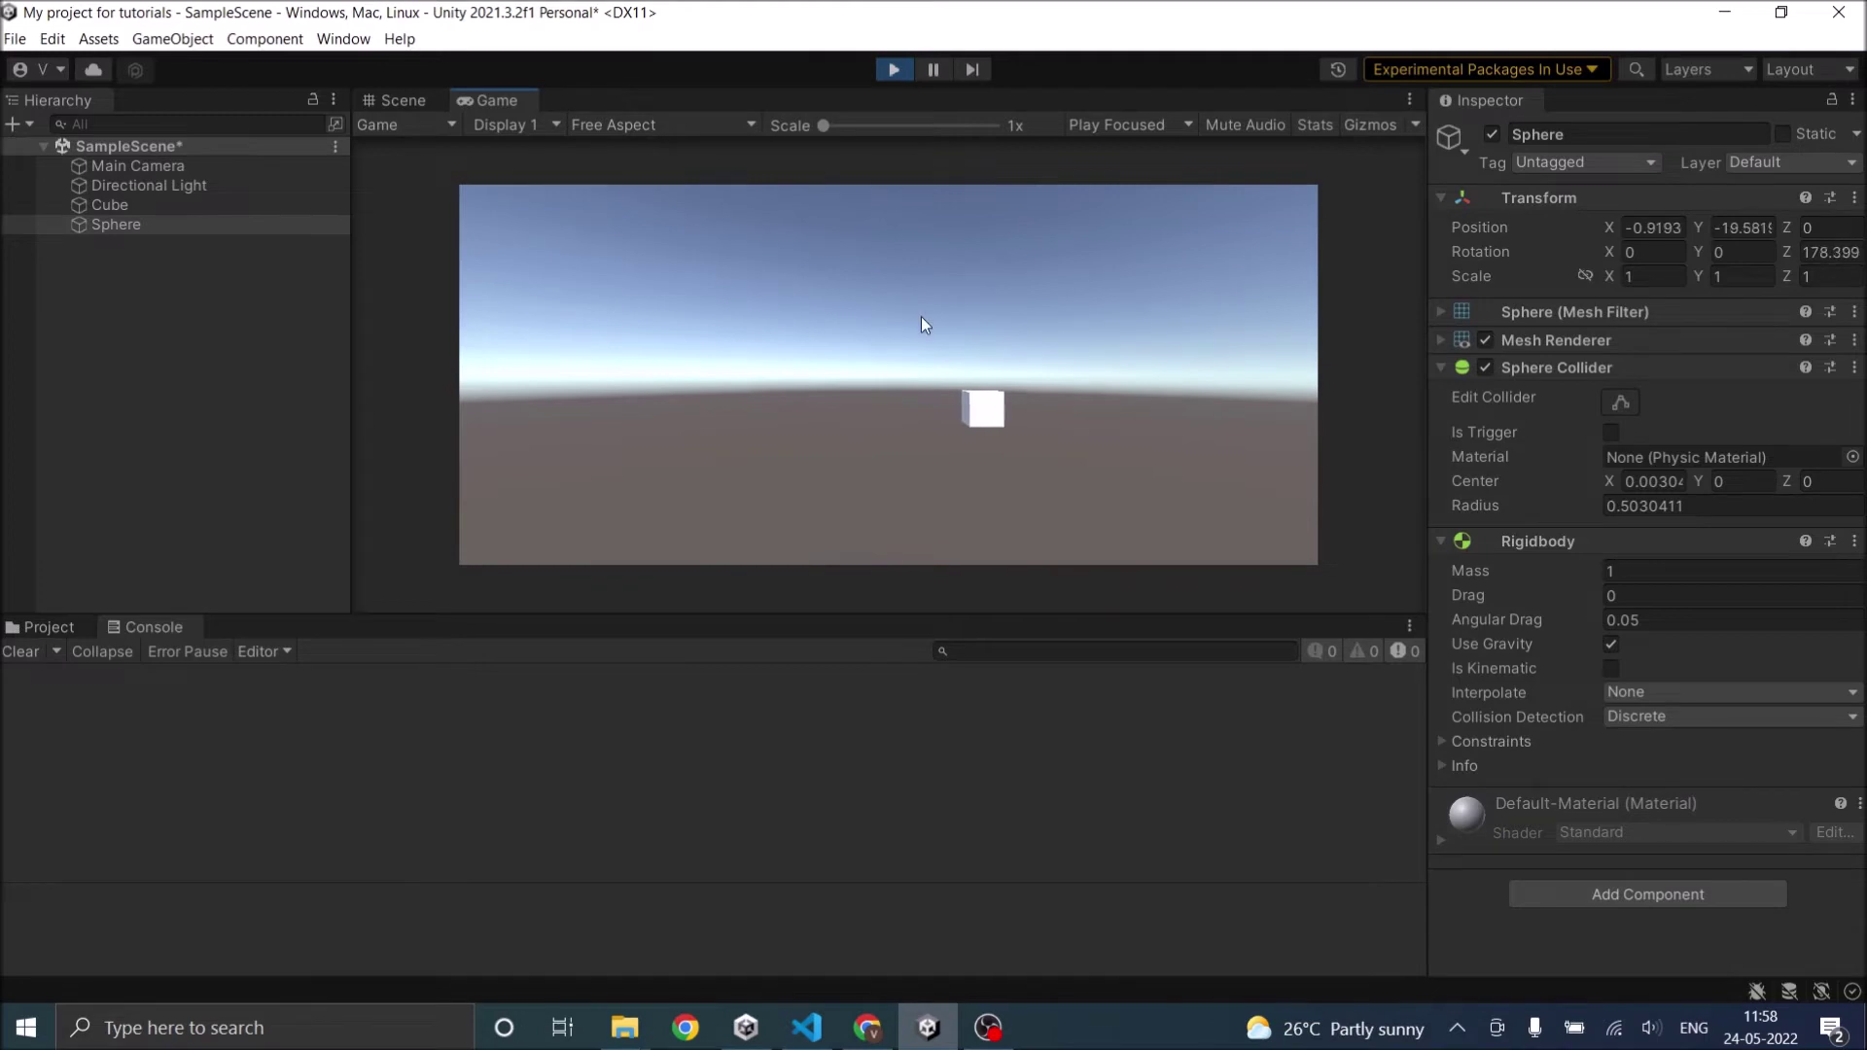
left_click(893, 70)
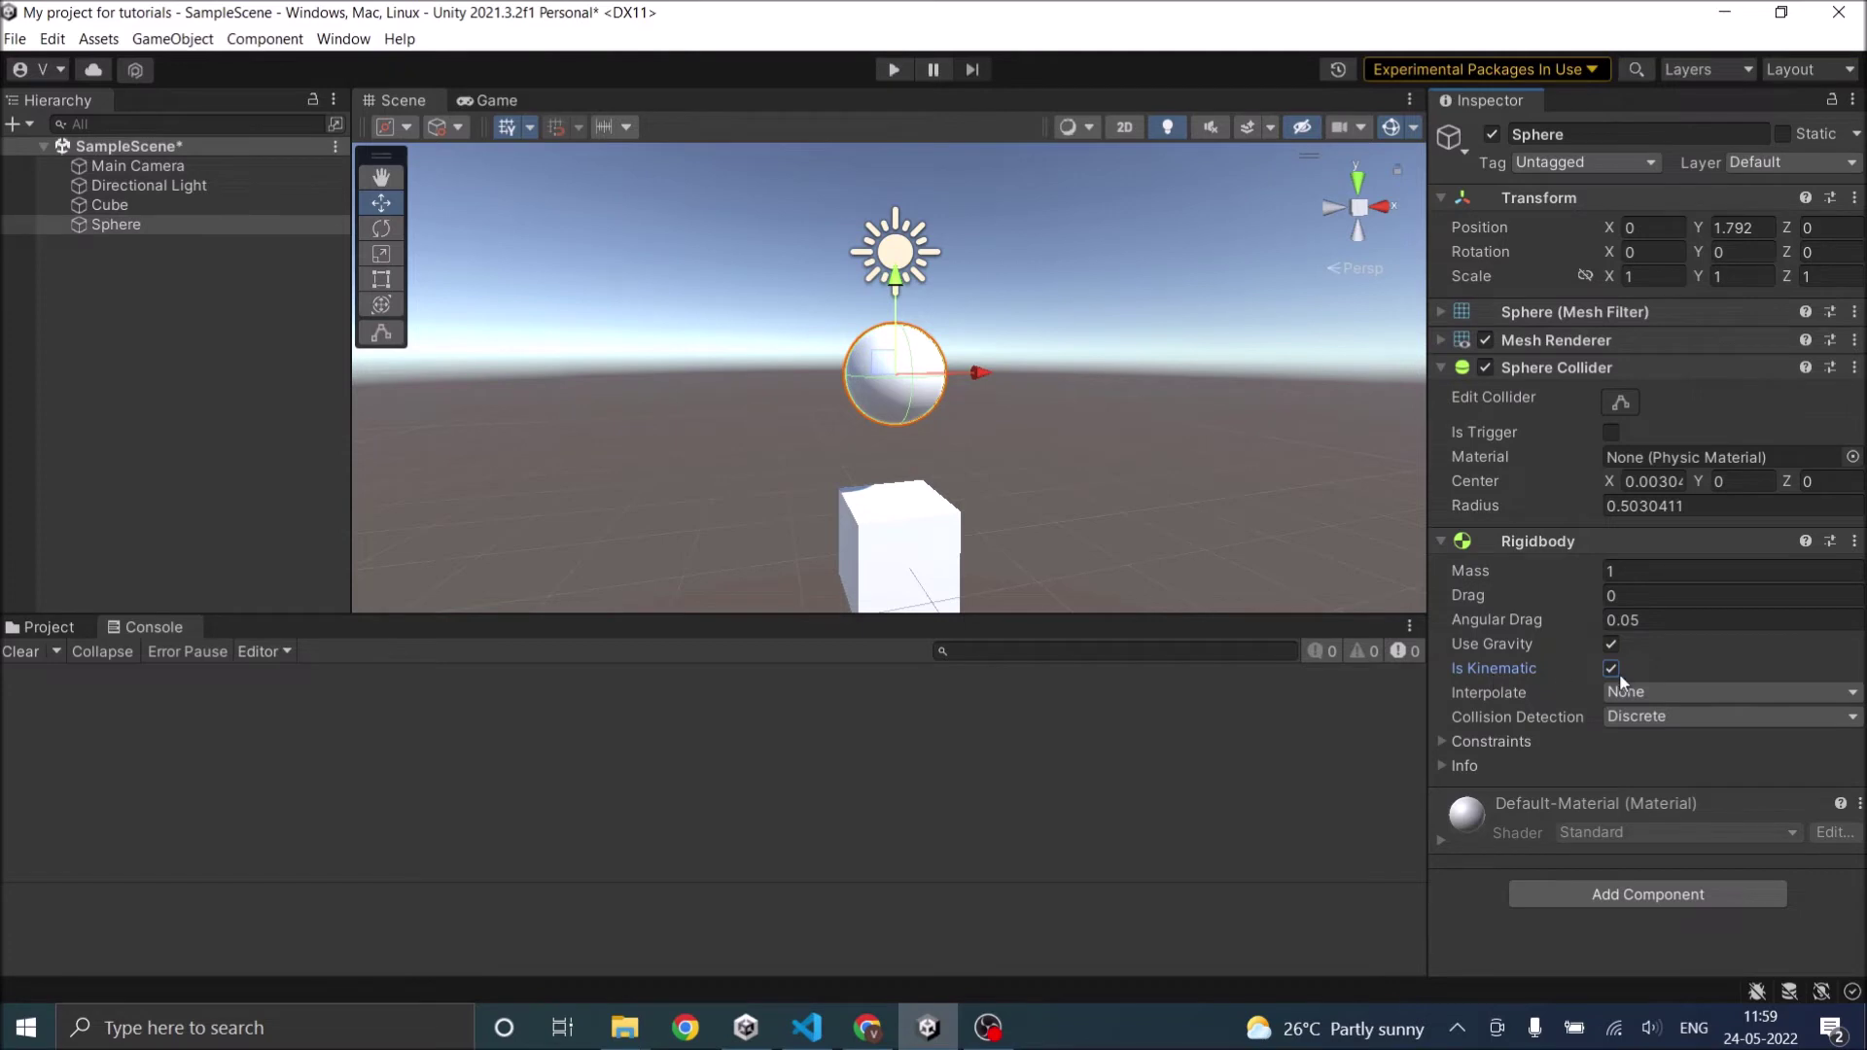
Play and stop the kinematic sphere, then untick Is Kinematic and make its collider a trigger.
left_click(892, 70)
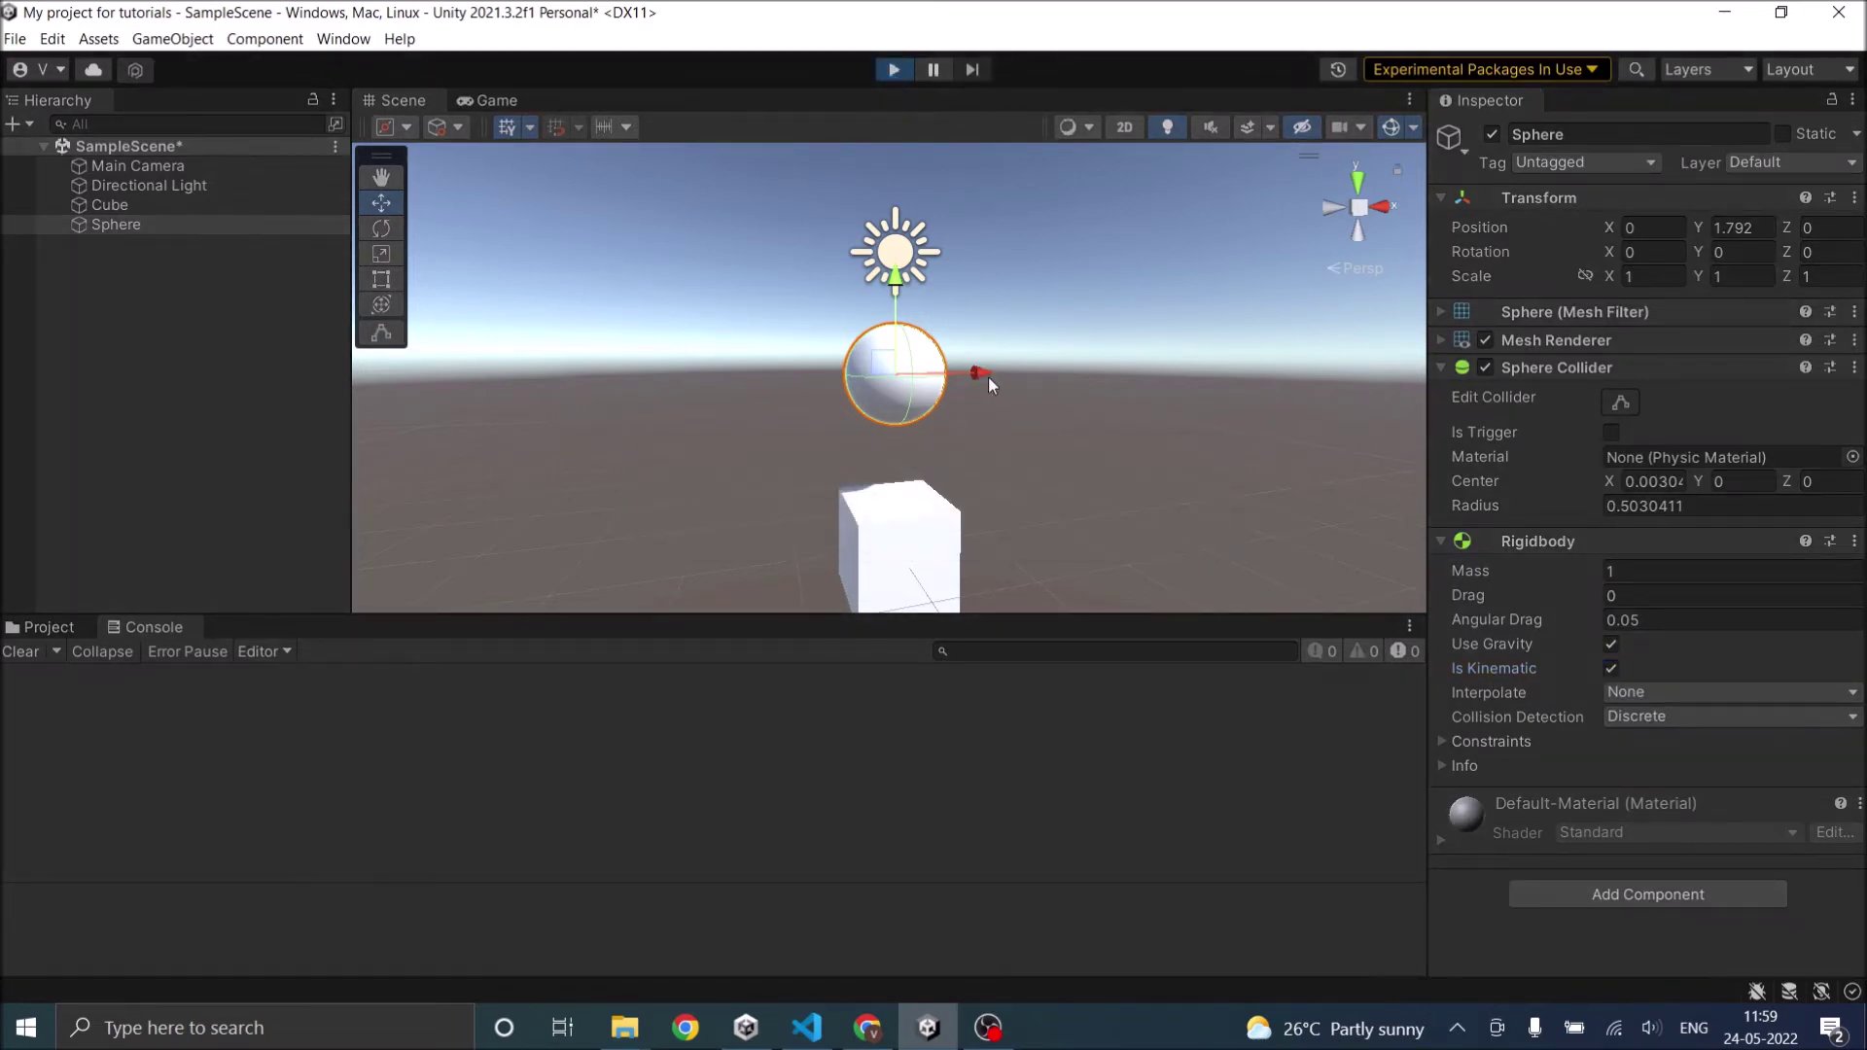
left_click(892, 78)
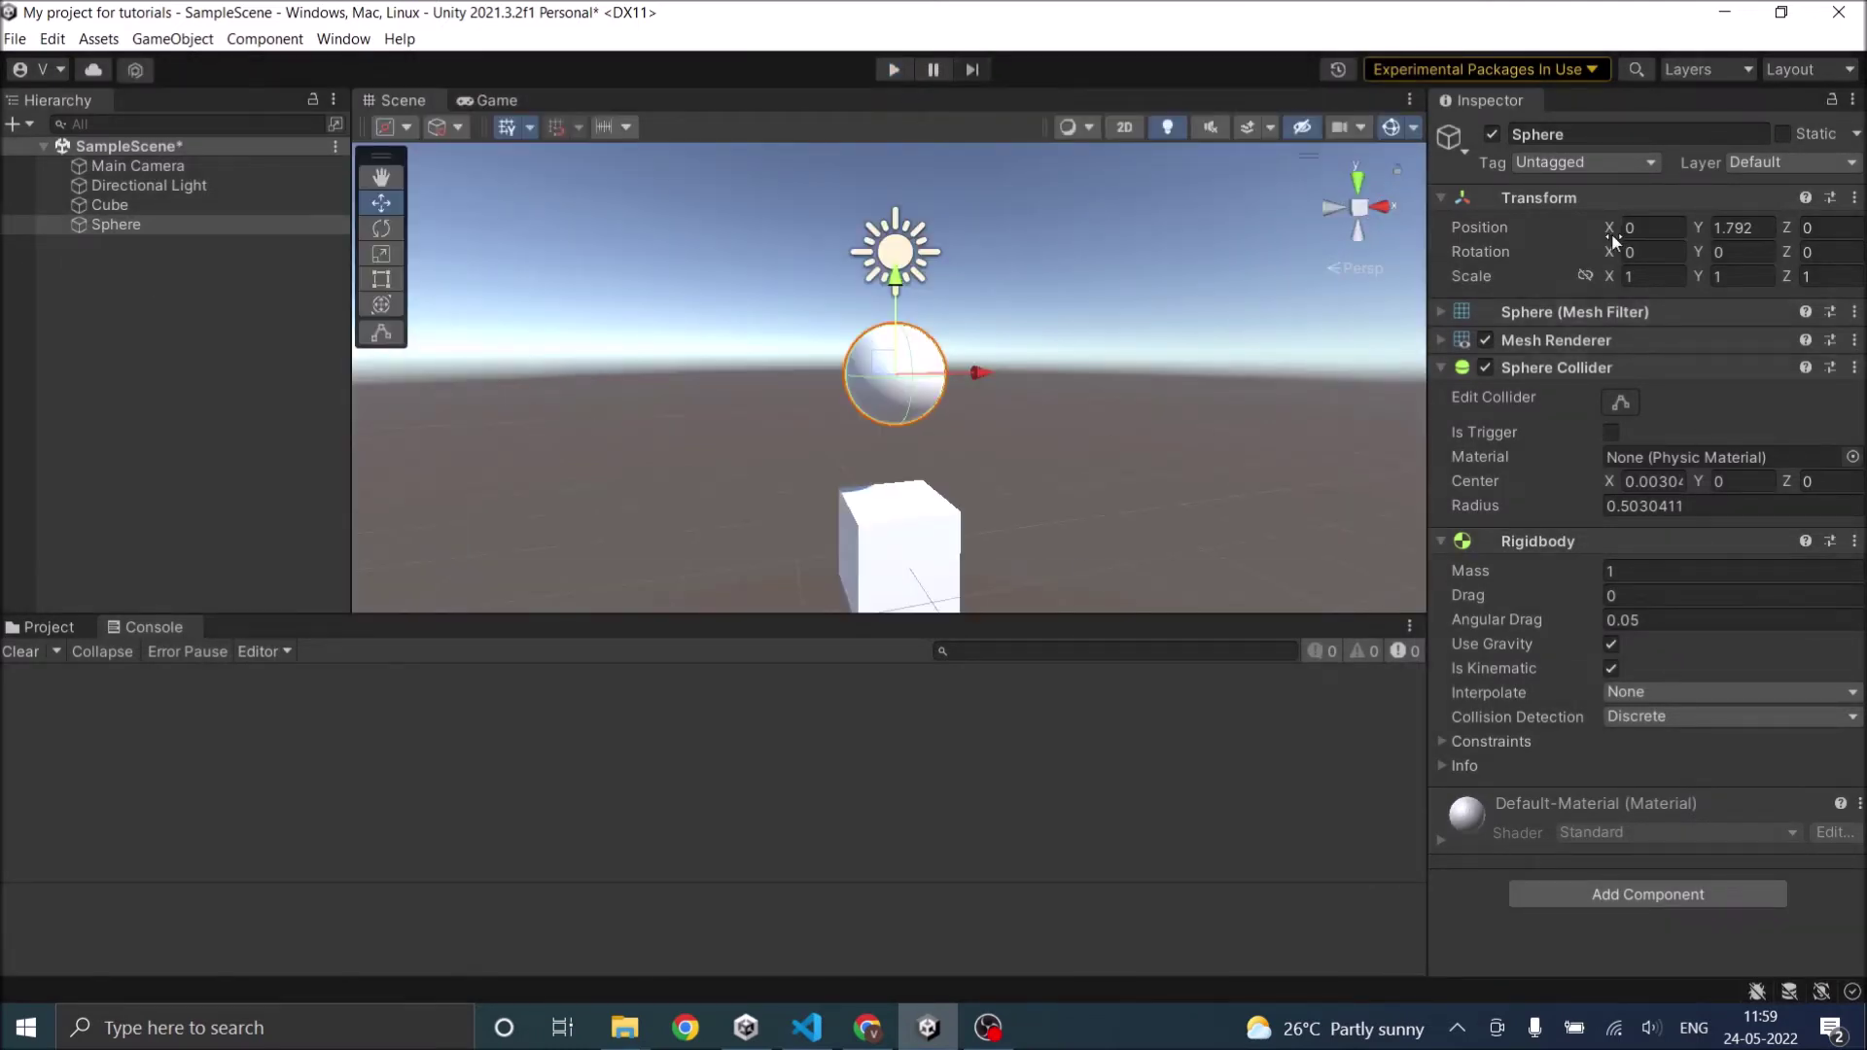
left_click(1610, 669)
left_click(1611, 433)
Play and stop the trigger sphere, then untick Is Trigger and play again to test collision.
left_click(894, 70)
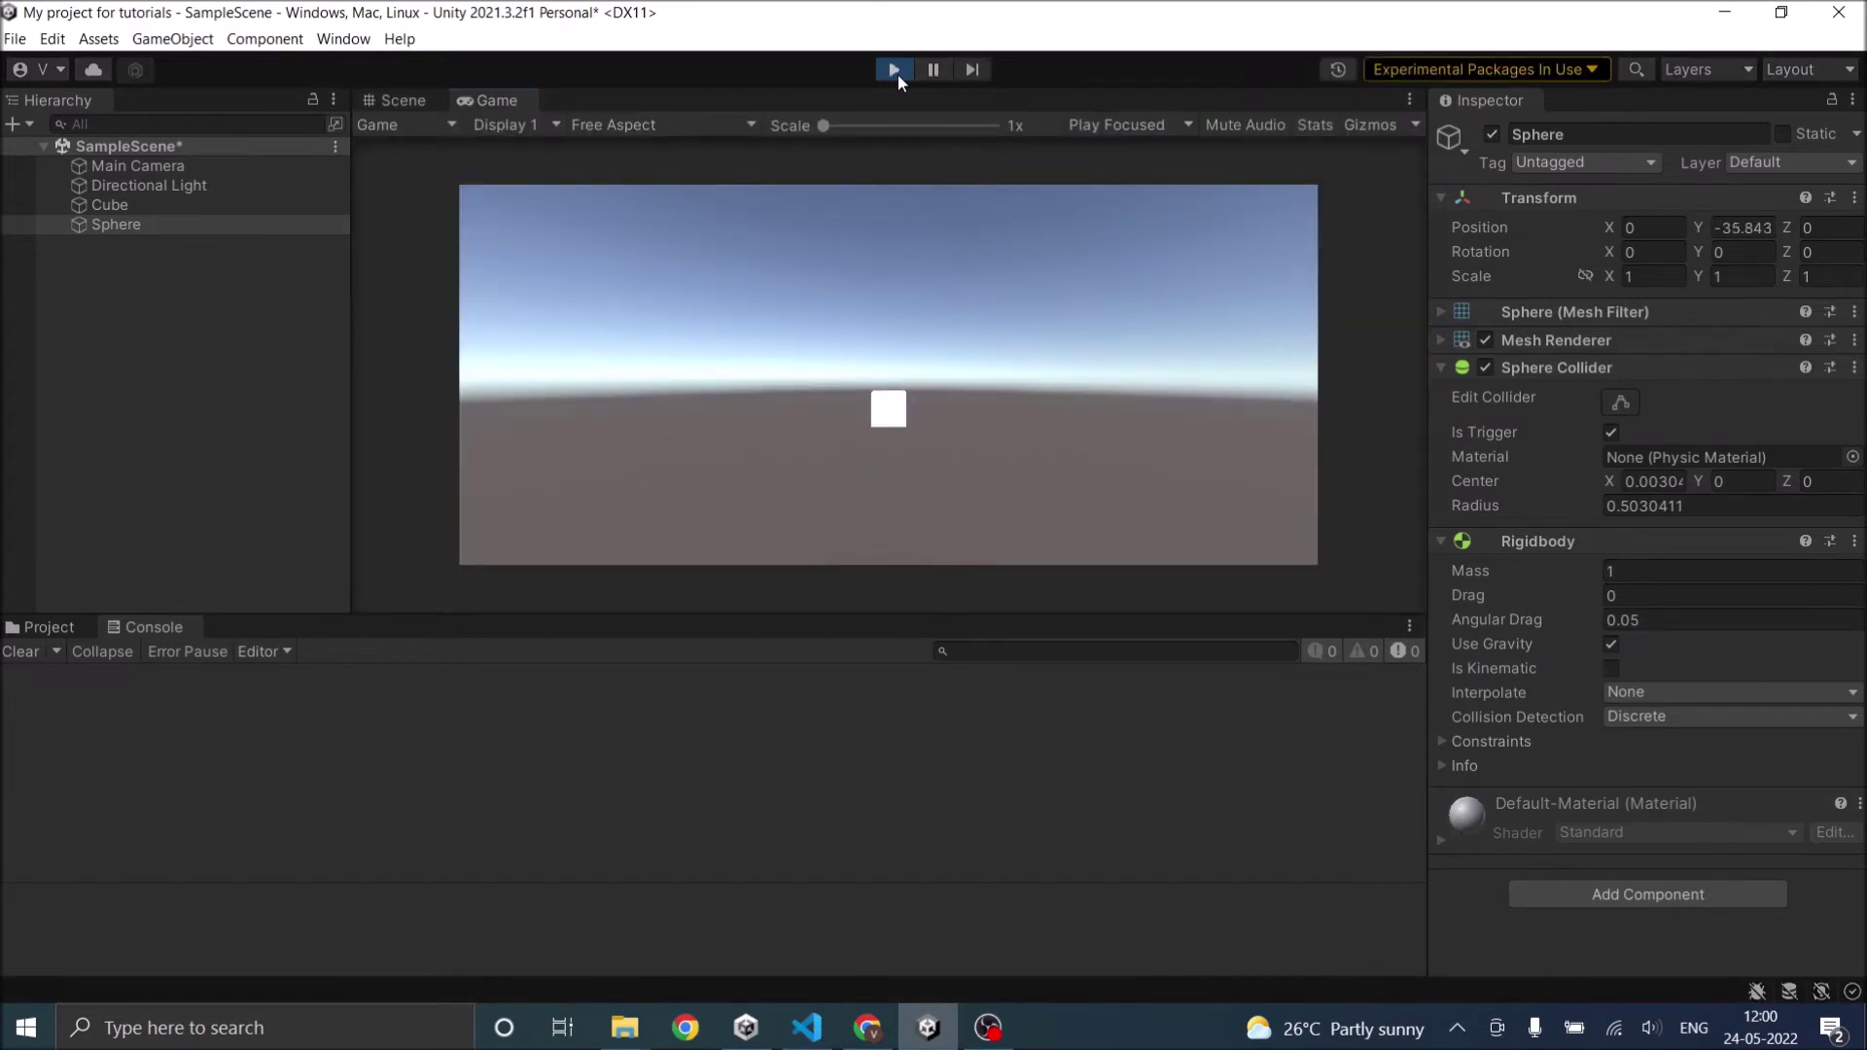
left_click(895, 72)
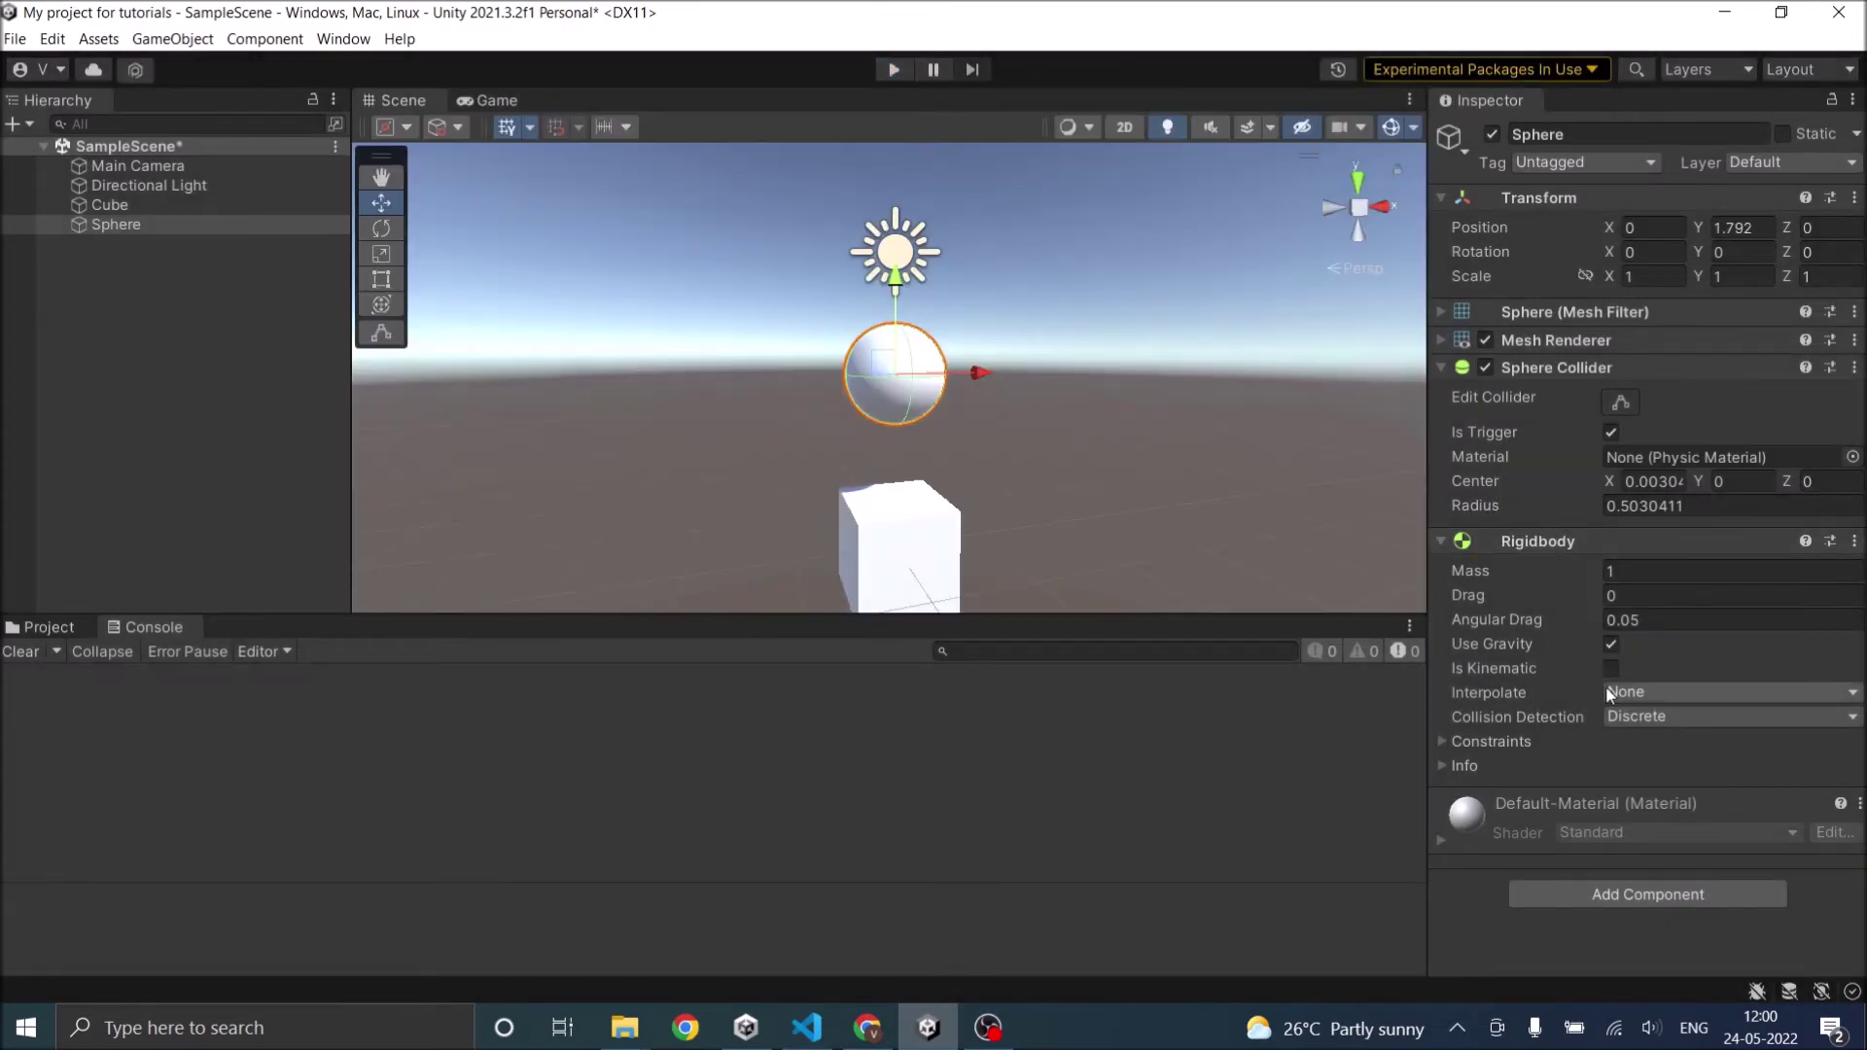
left_click(1611, 433)
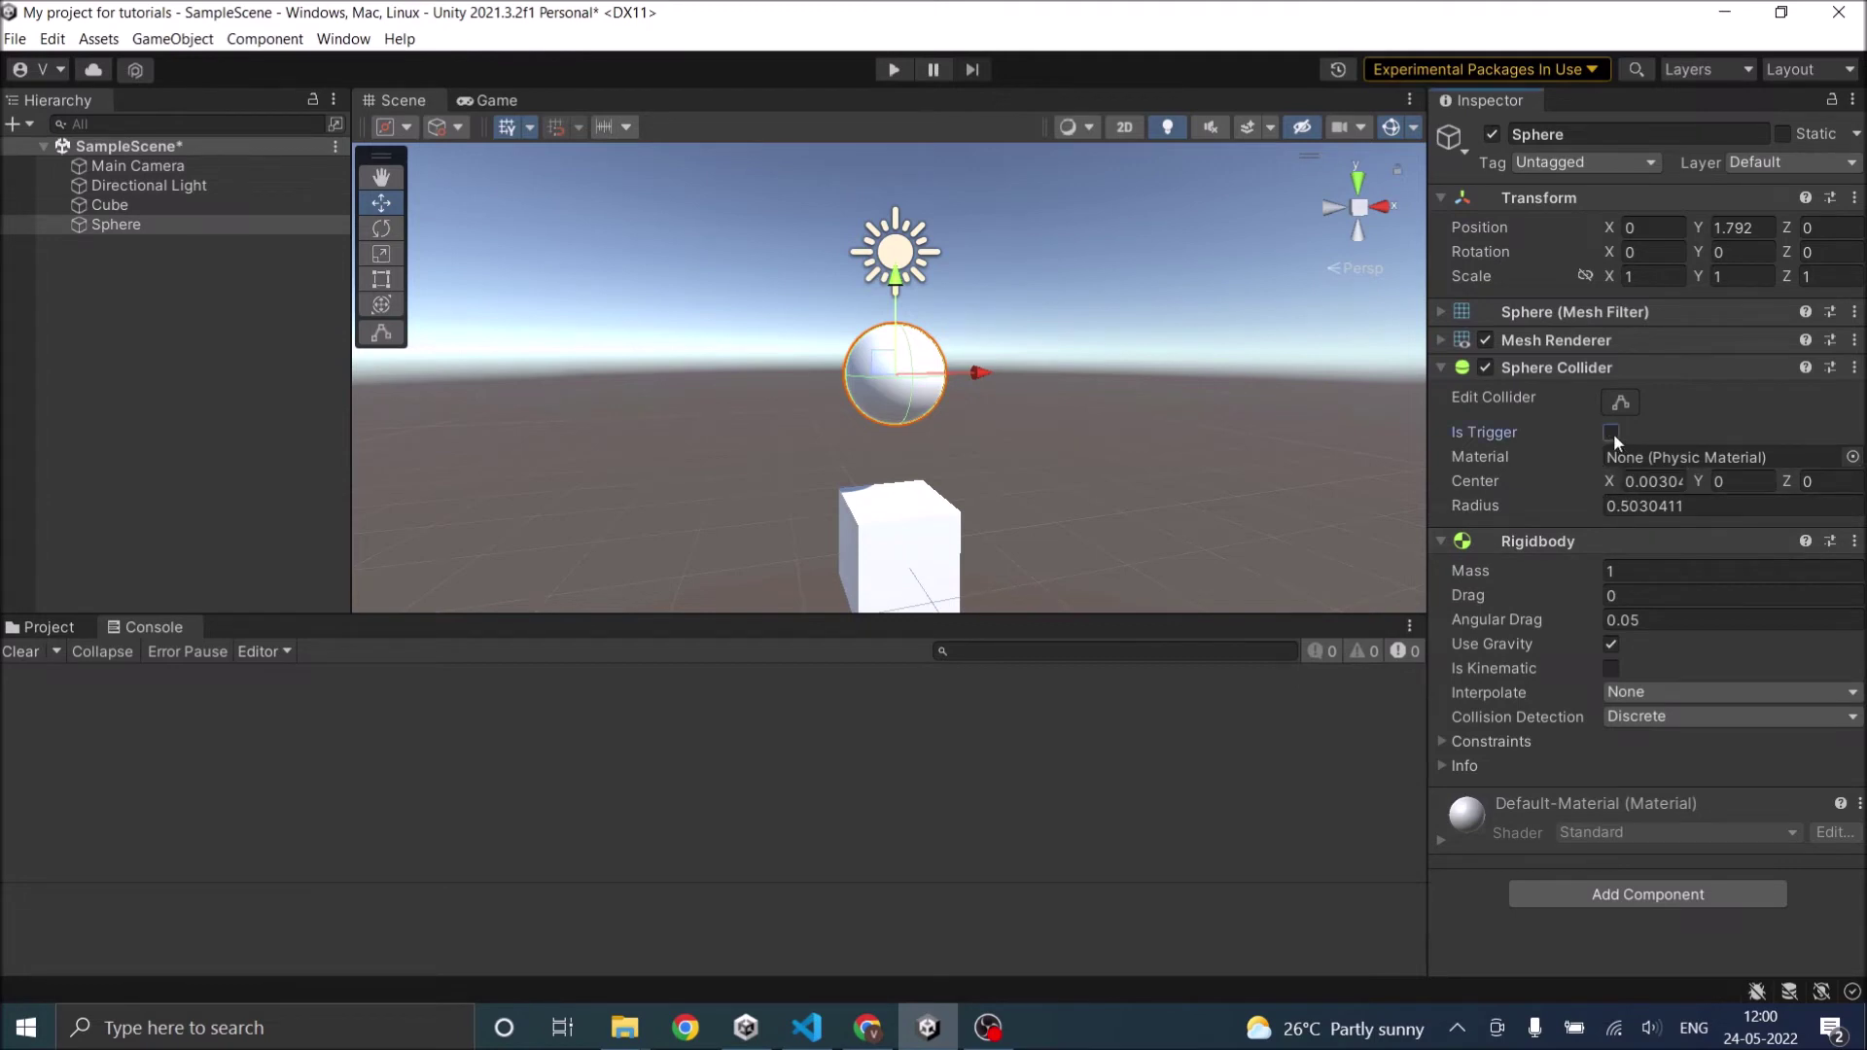
left_click(895, 70)
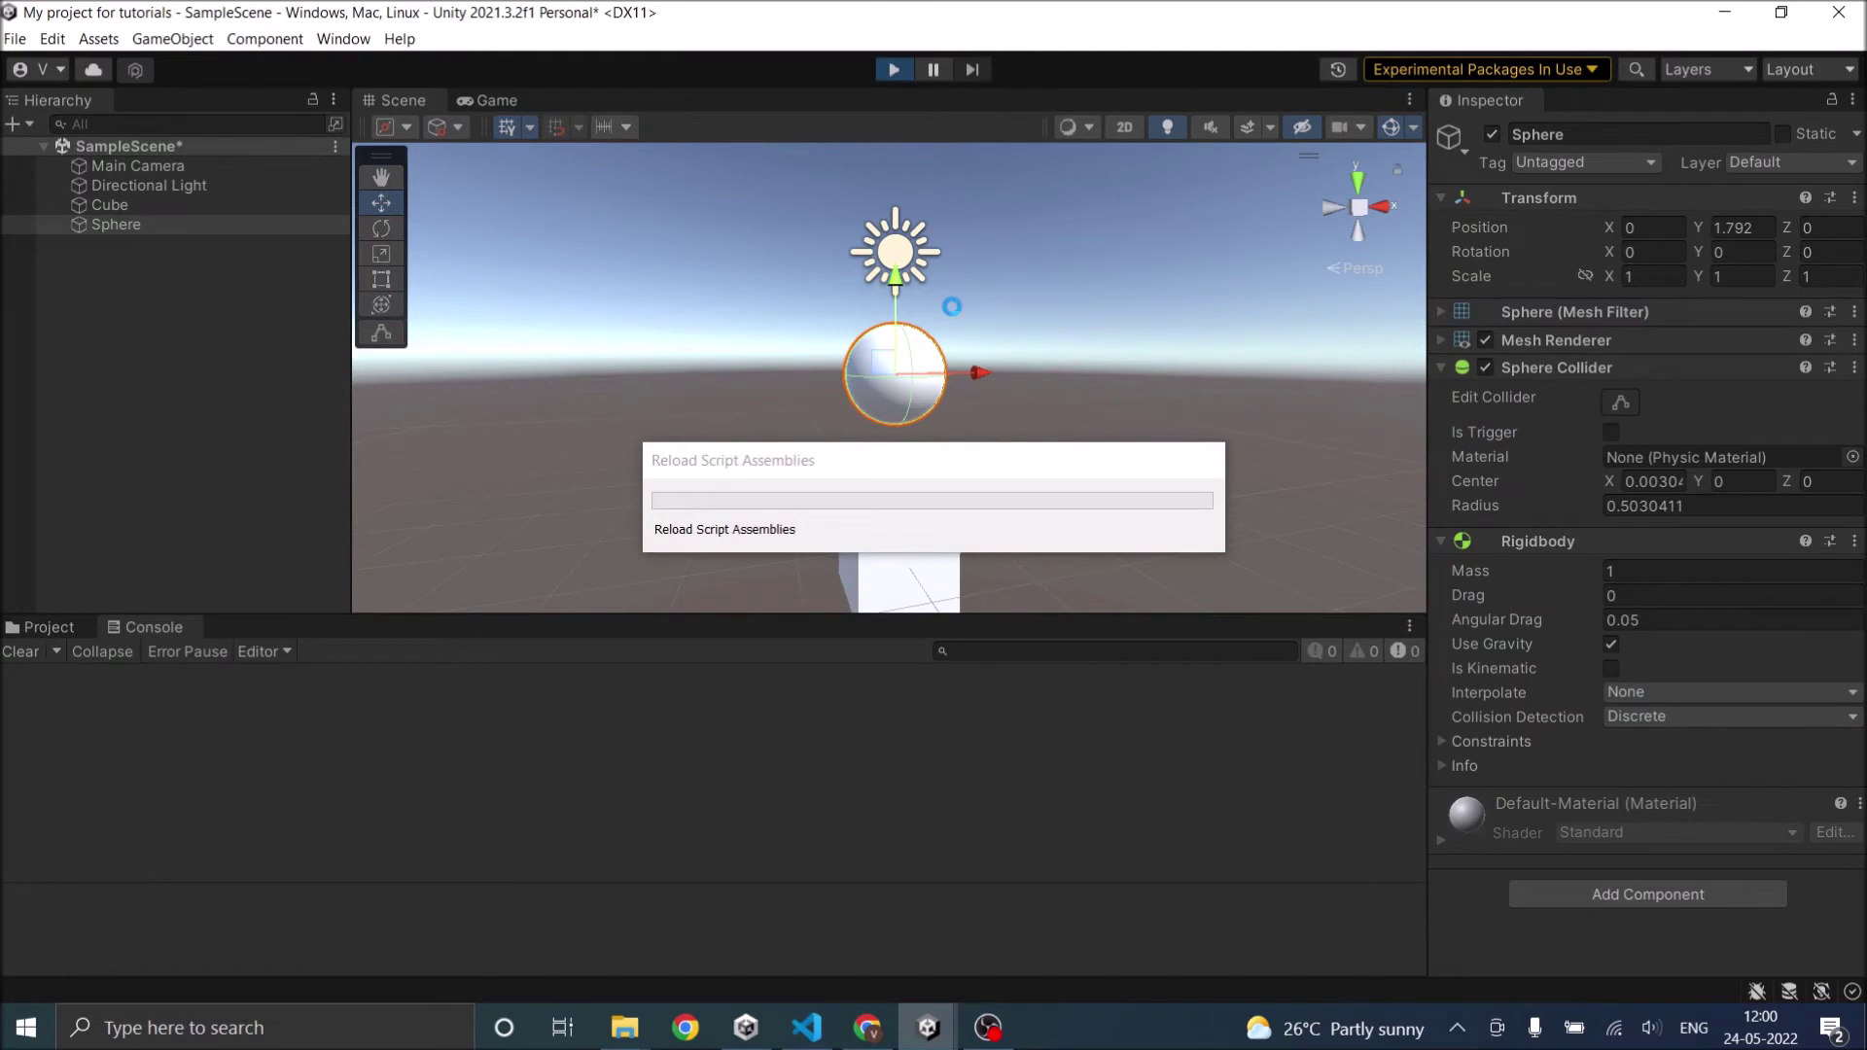